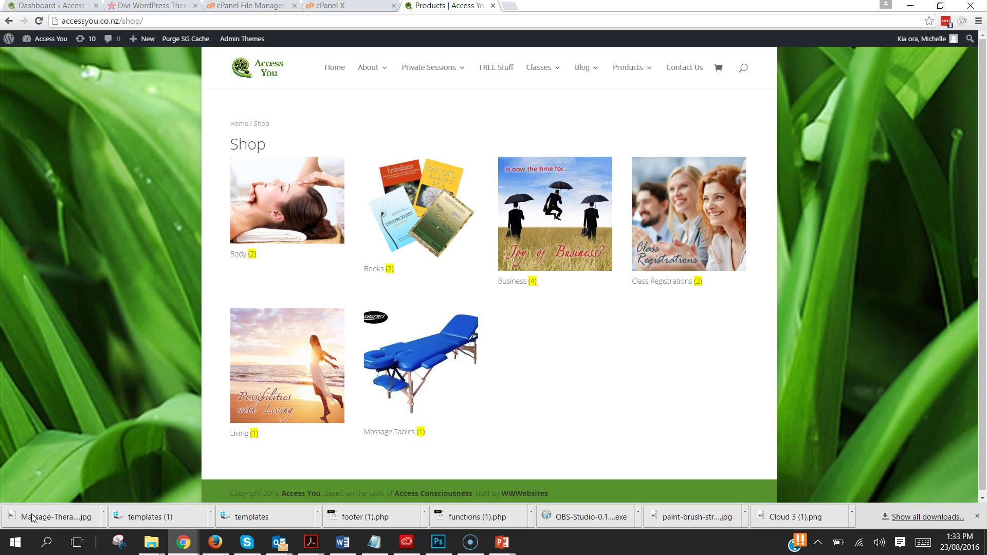
- Open the Massage Tables product category page and inspect the area under its heading
left_click(427, 368)
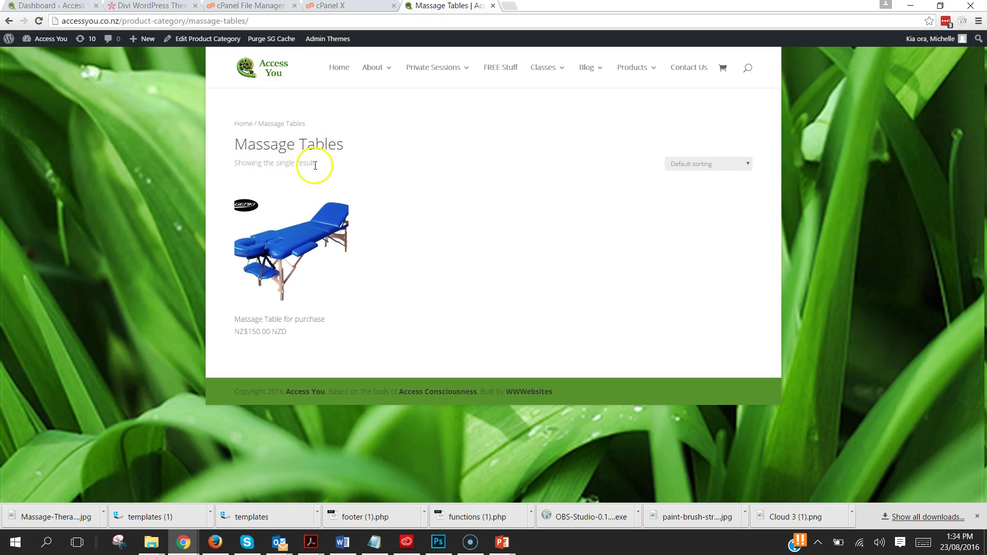
left_click_drag(315, 165, 352, 165)
left_click(353, 165)
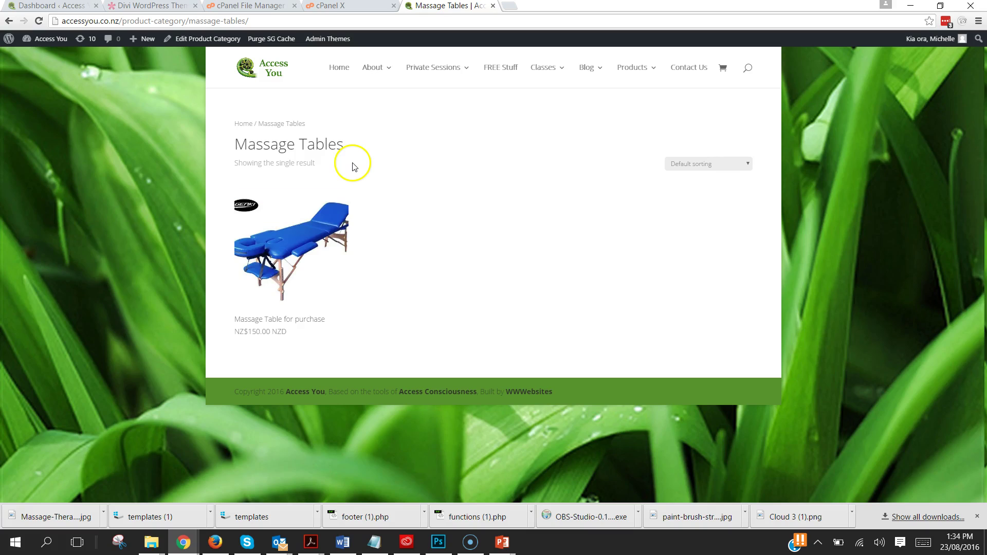
- Go back to the Shop, view the Class Registrations category page, then switch to the Dashboard
left_click(10, 24)
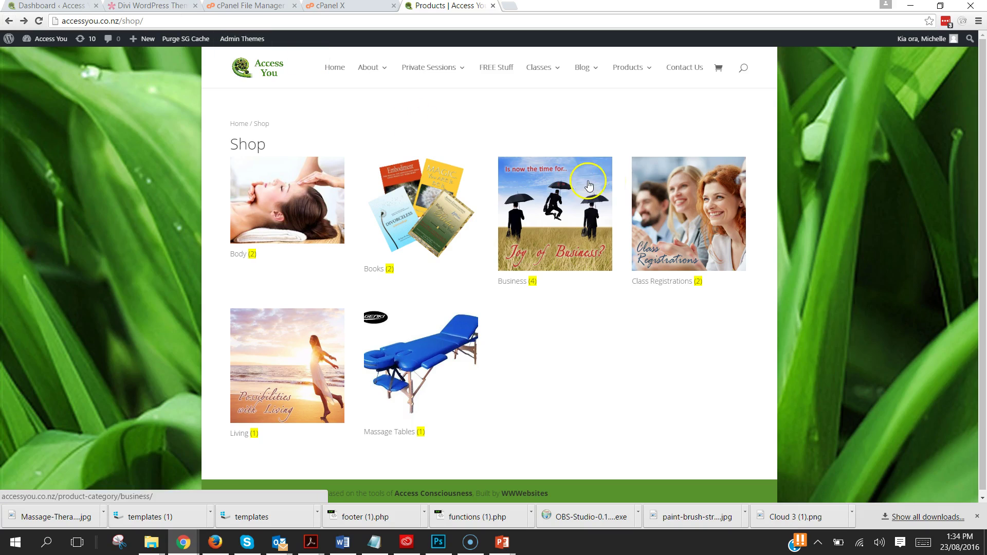
left_click(702, 227)
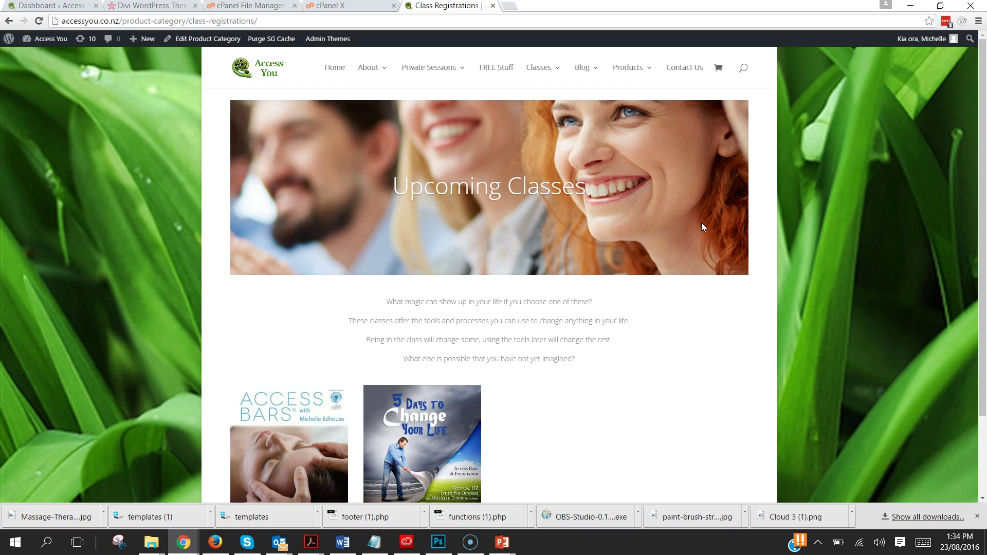
scroll(707, 393, "down", 2)
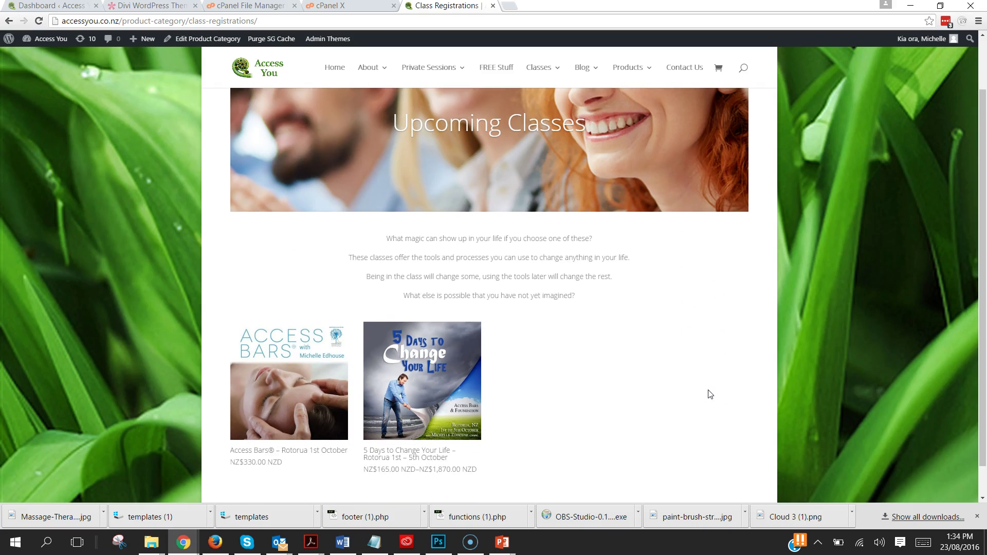
scroll(708, 394, "up", 2)
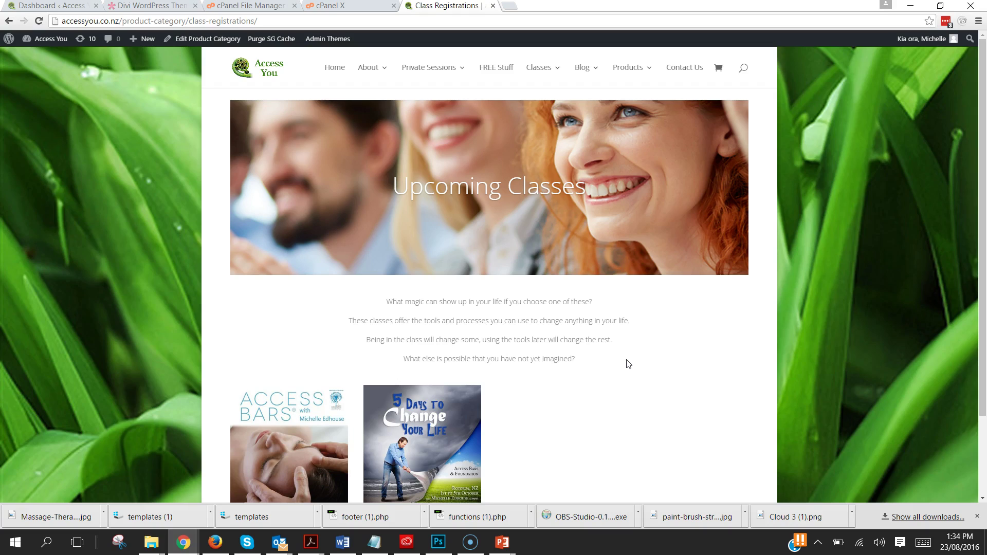
left_click(559, 259)
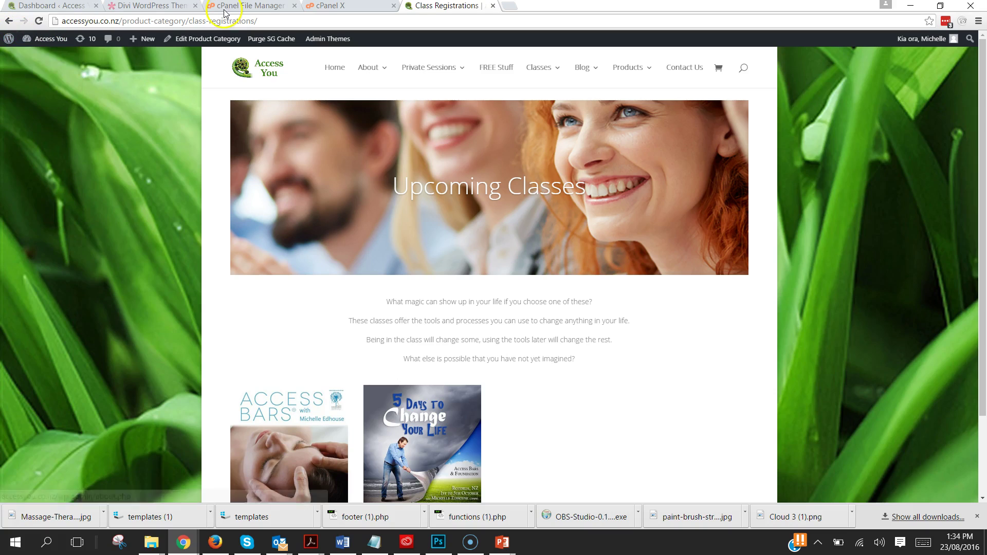
mouse_move(442, 71)
left_click(654, 370)
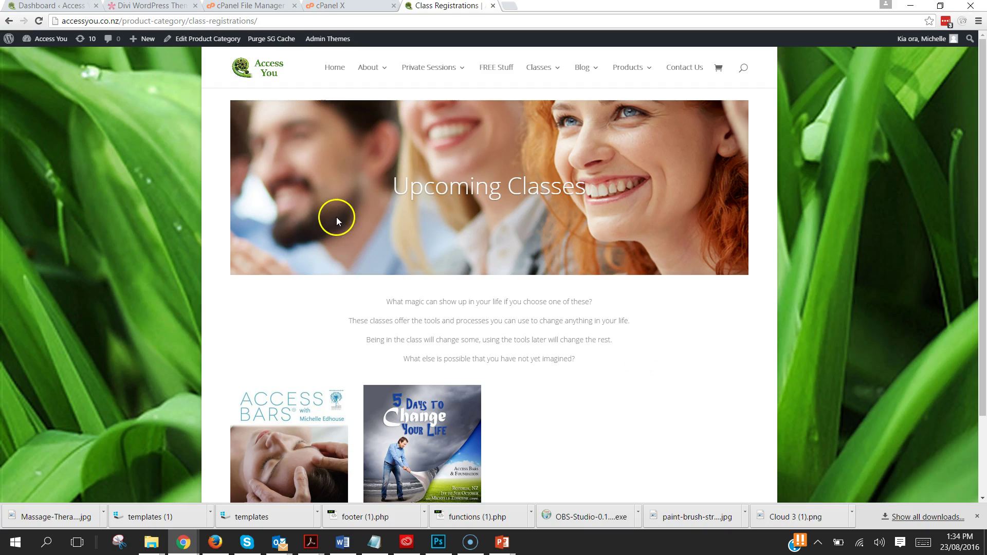
- From the admin Dashboard, open the Divi Library through the Divi sidebar menu
left_click(45, 6)
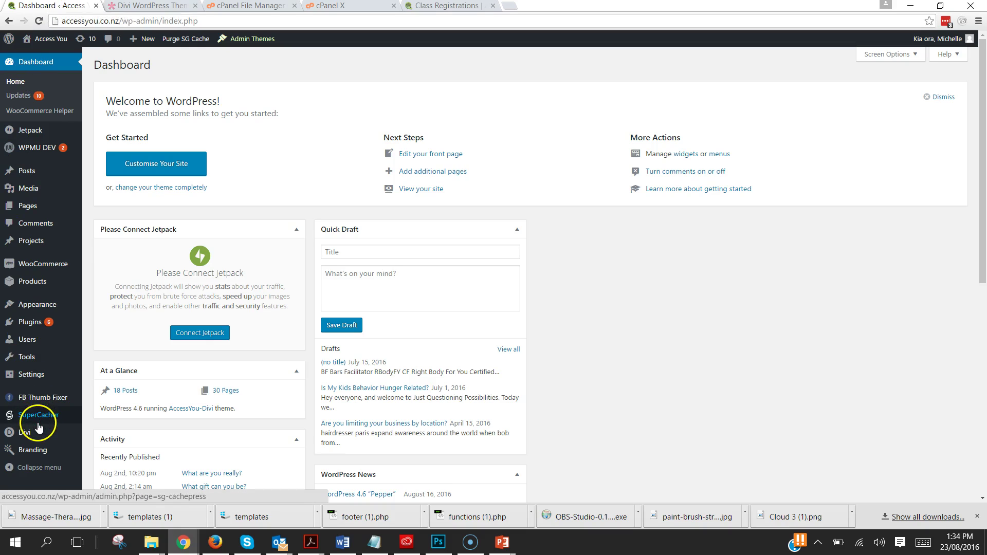
mouse_move(38, 435)
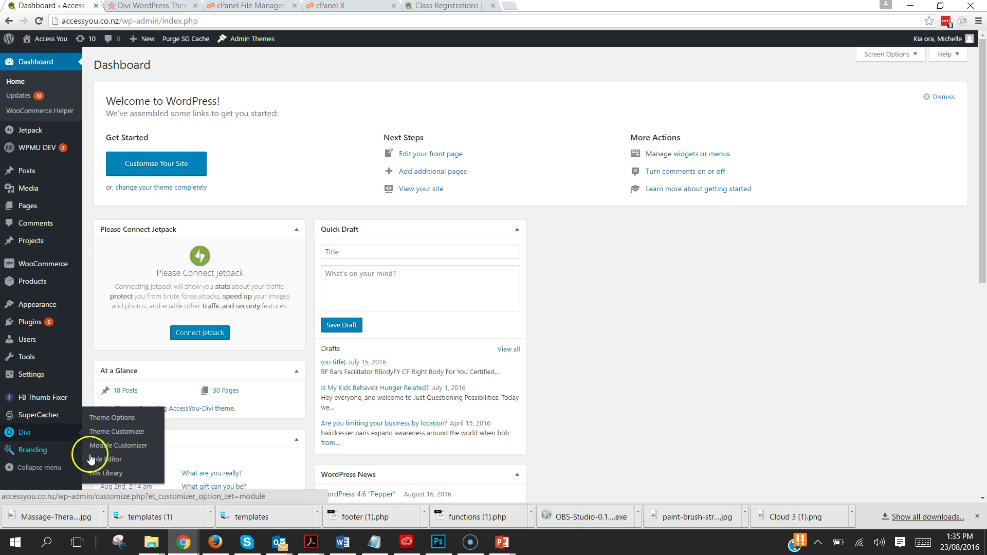
left_click(100, 475)
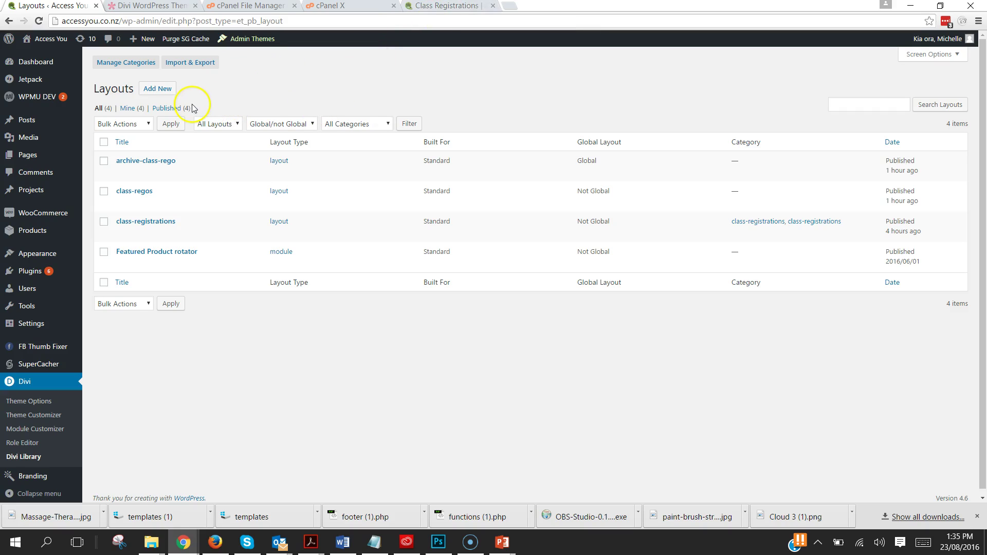
- Create a new global Layout template named 'archive-massage-tables'
left_click(161, 90)
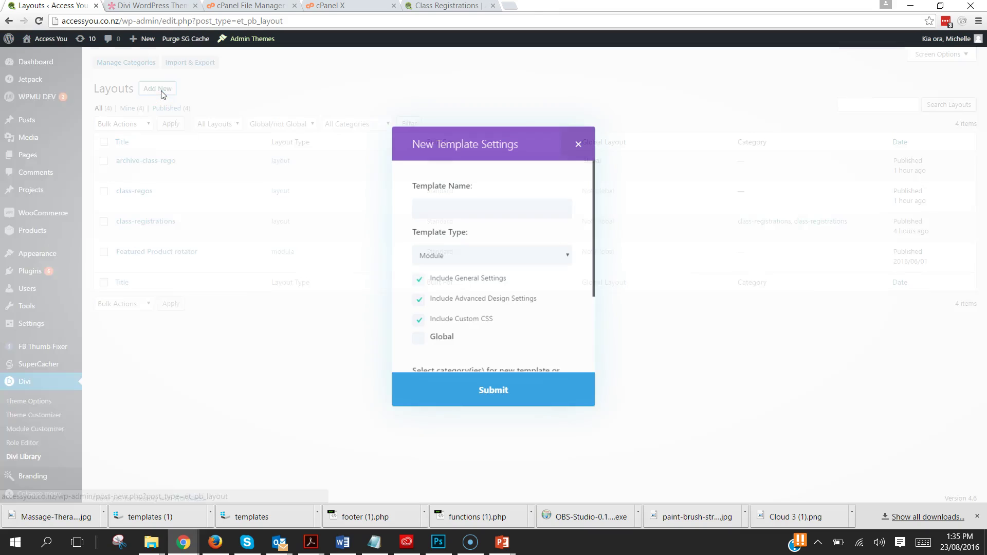
left_click(498, 211)
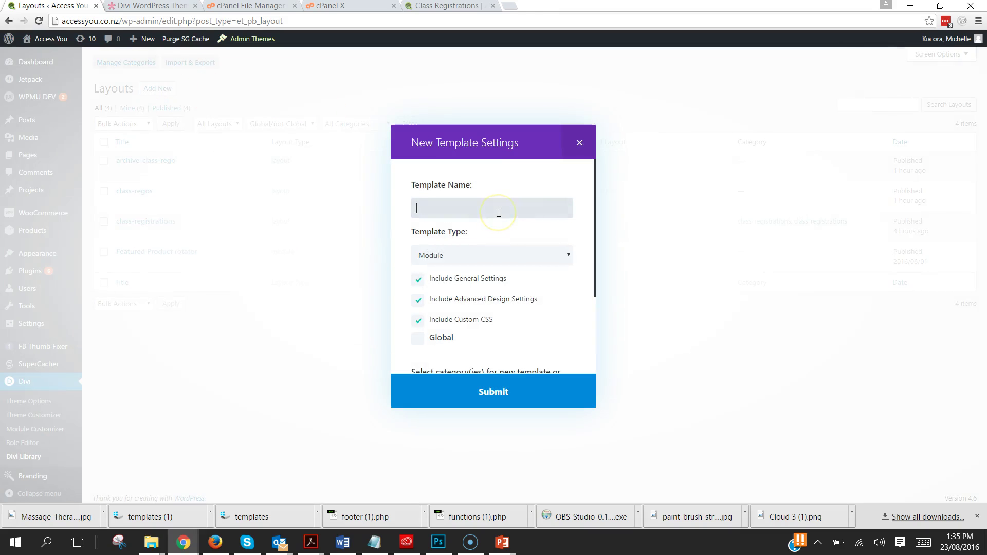
type("archive-massage-tables")
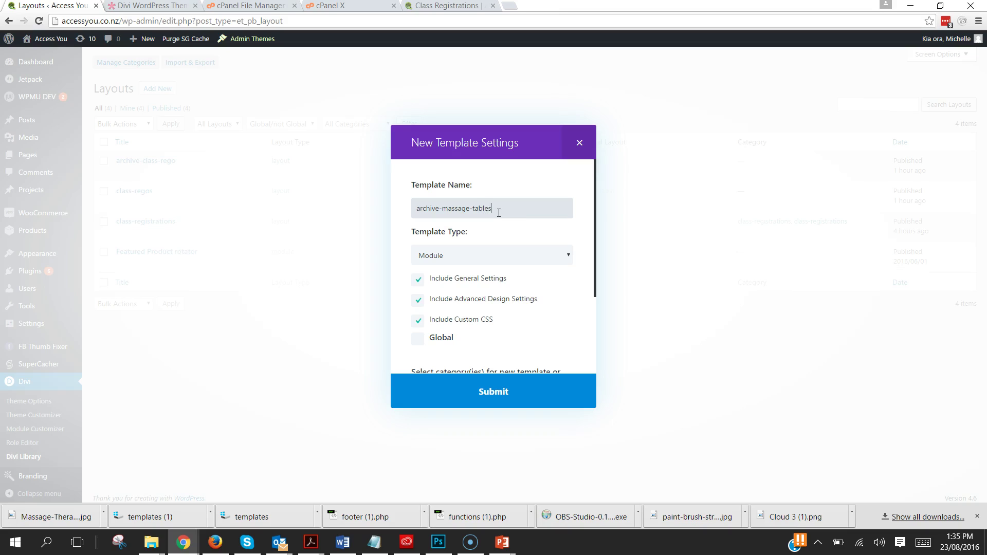
left_click(501, 254)
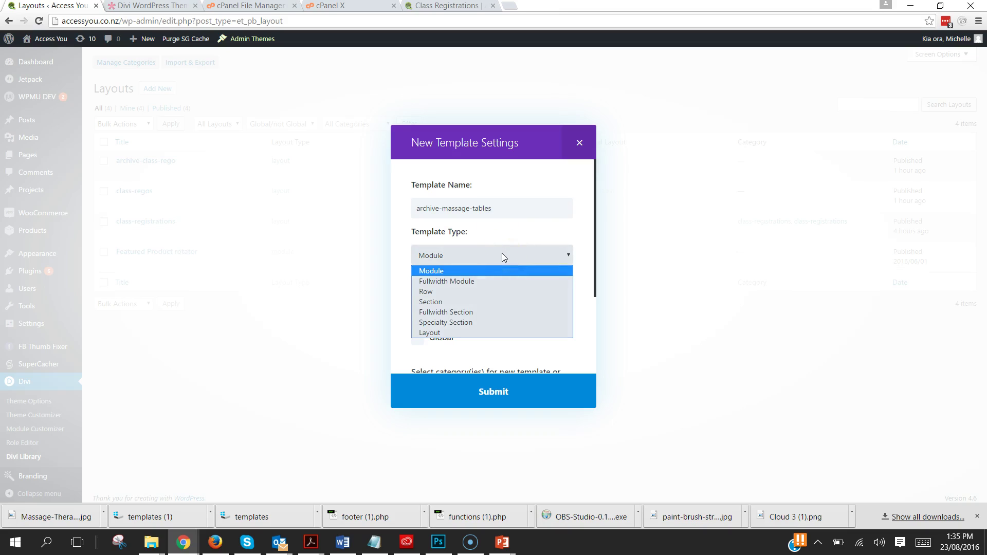
left_click(506, 333)
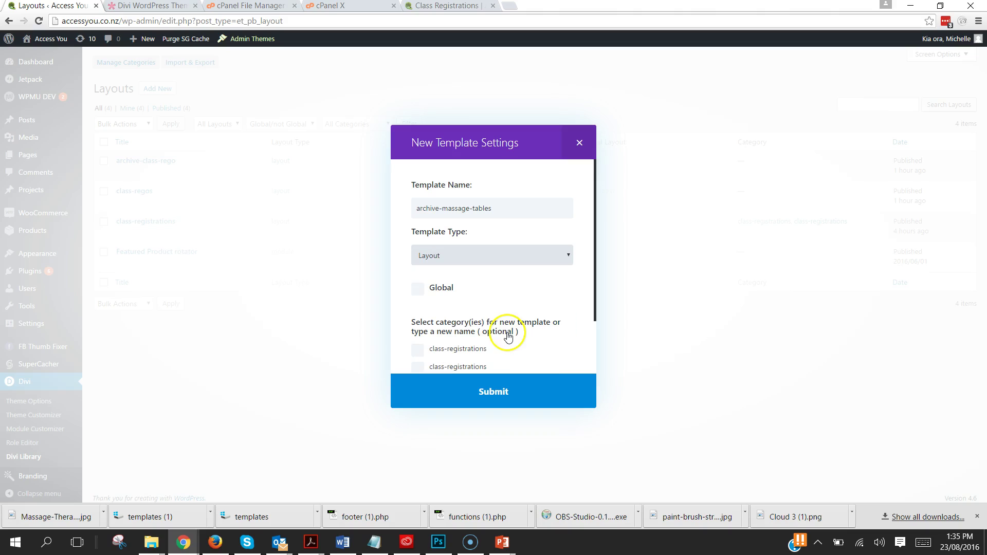
left_click(418, 290)
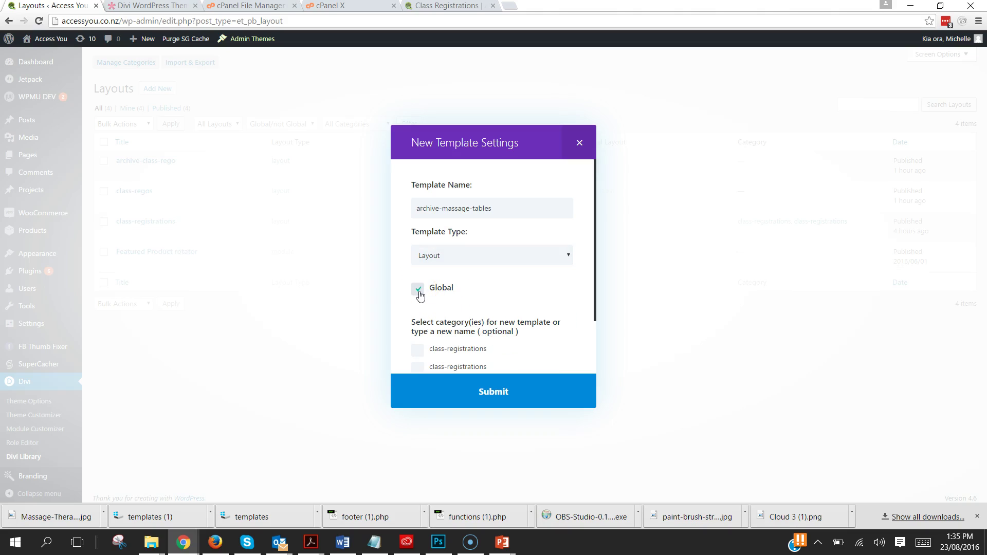
left_click(530, 315)
- Submit the template, give its row one full-width column, and add a Slider module
left_click(496, 393)
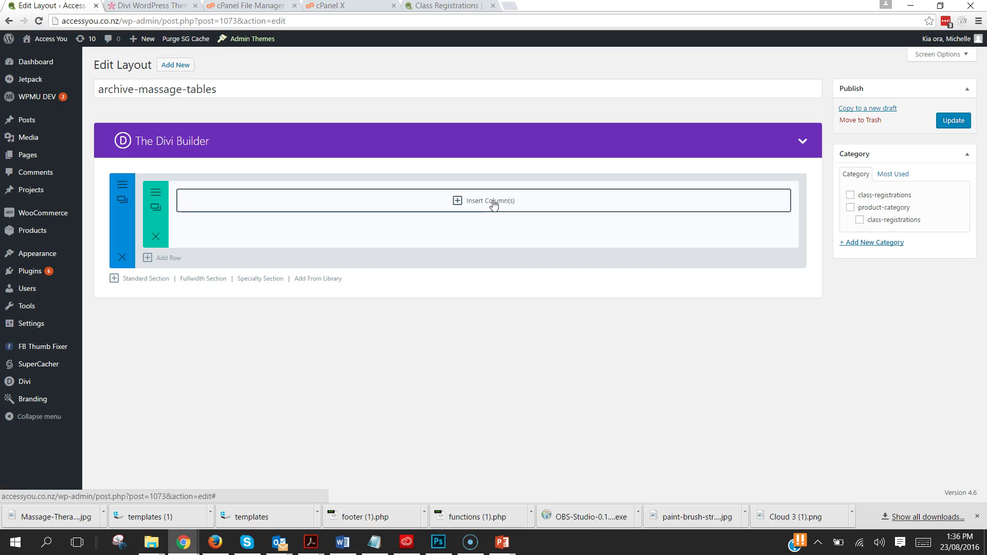
left_click(493, 204)
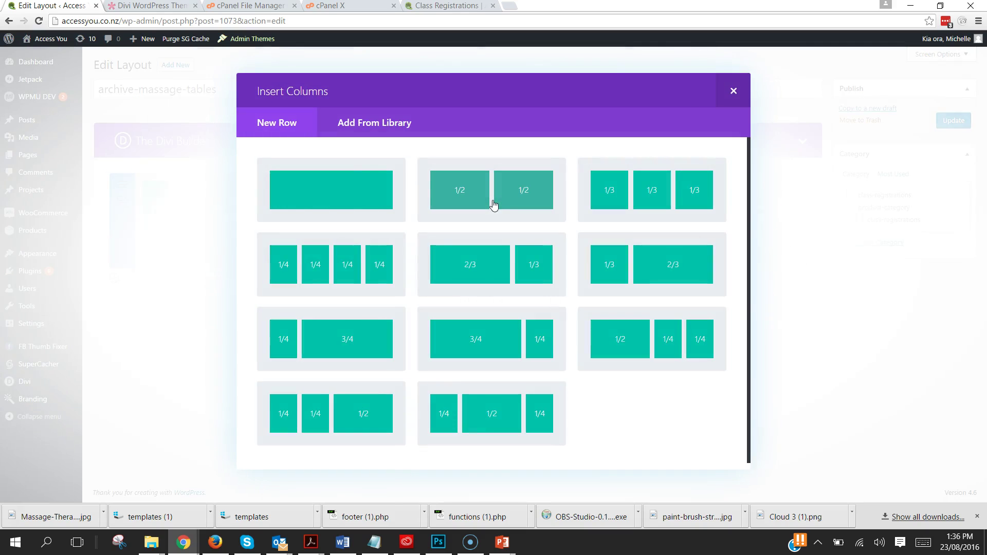
left_click(369, 183)
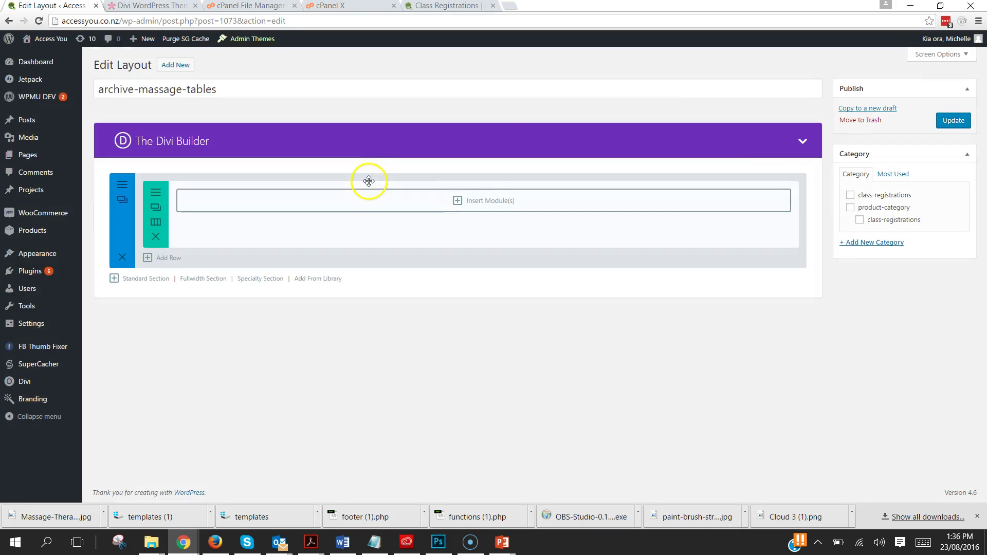
left_click(500, 210)
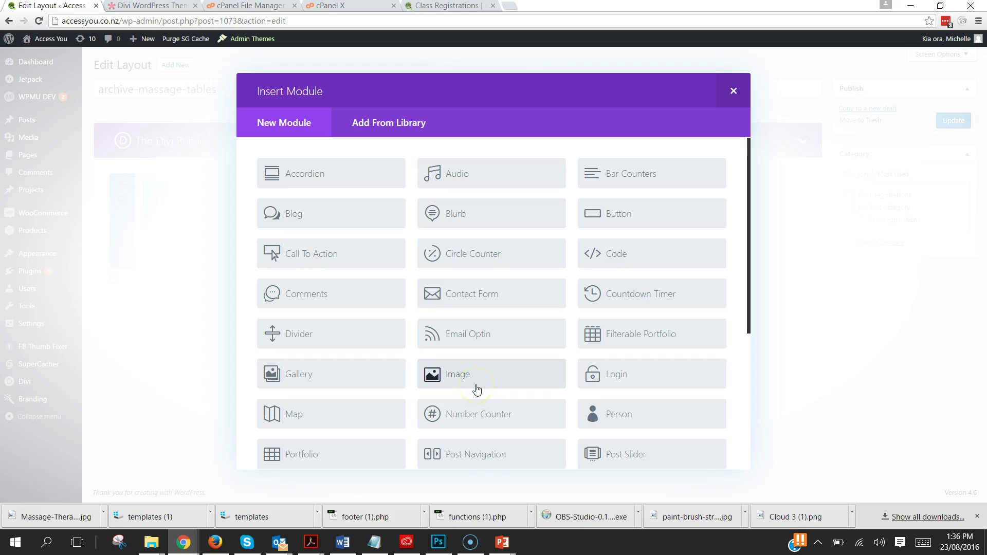
scroll(477, 391, "down", 5)
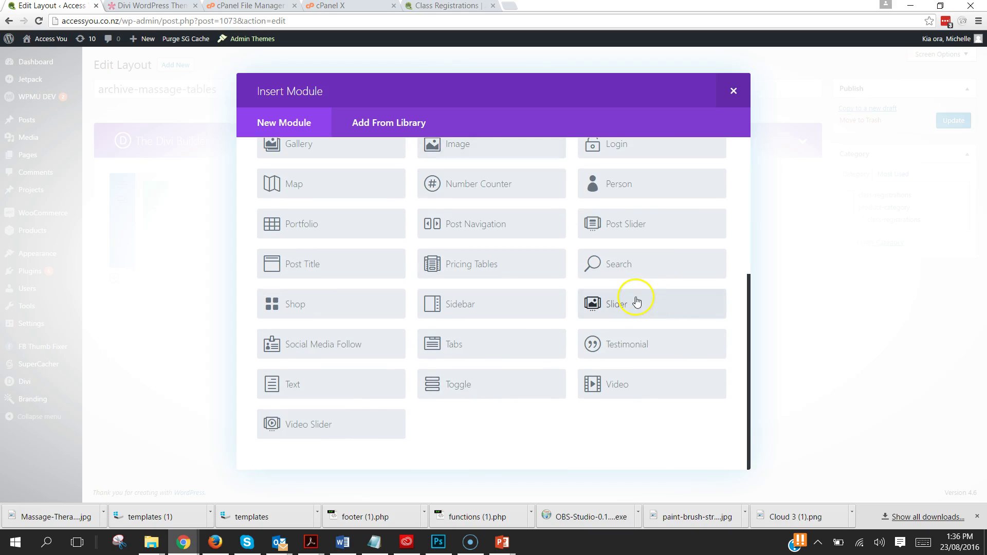
left_click(636, 301)
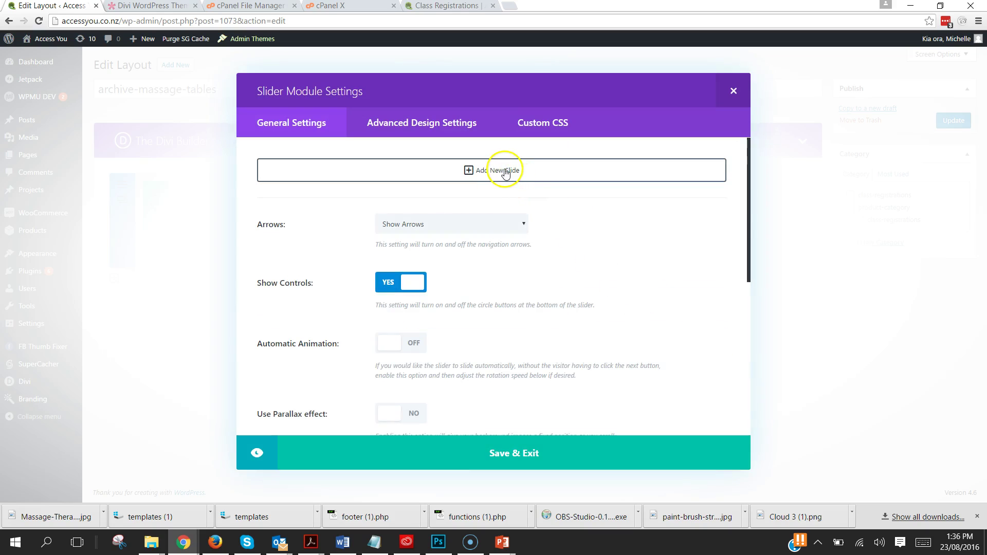
- Add a slide headed 'Massage Tables' and upload the Massage-Therapy photo to the media library
left_click(506, 173)
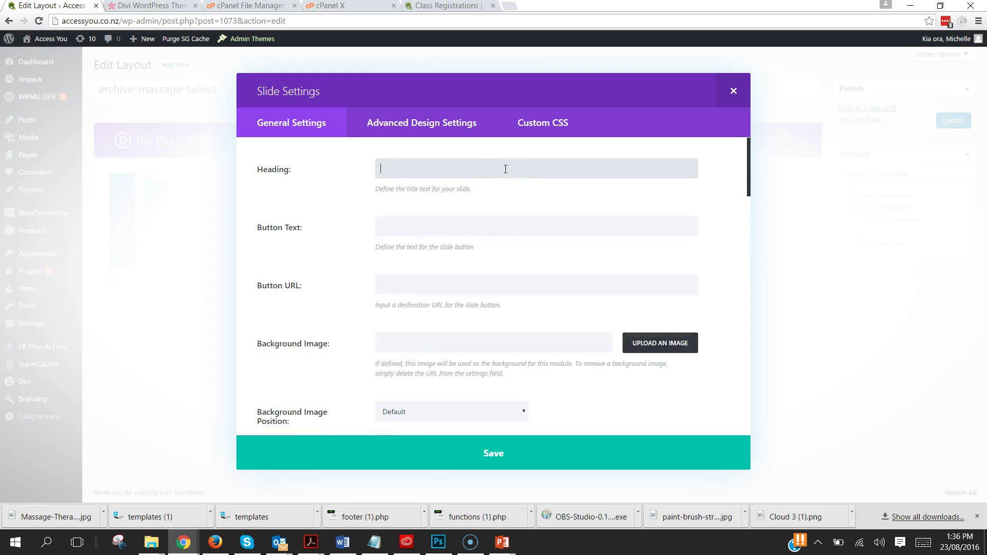
type("Massage Tables")
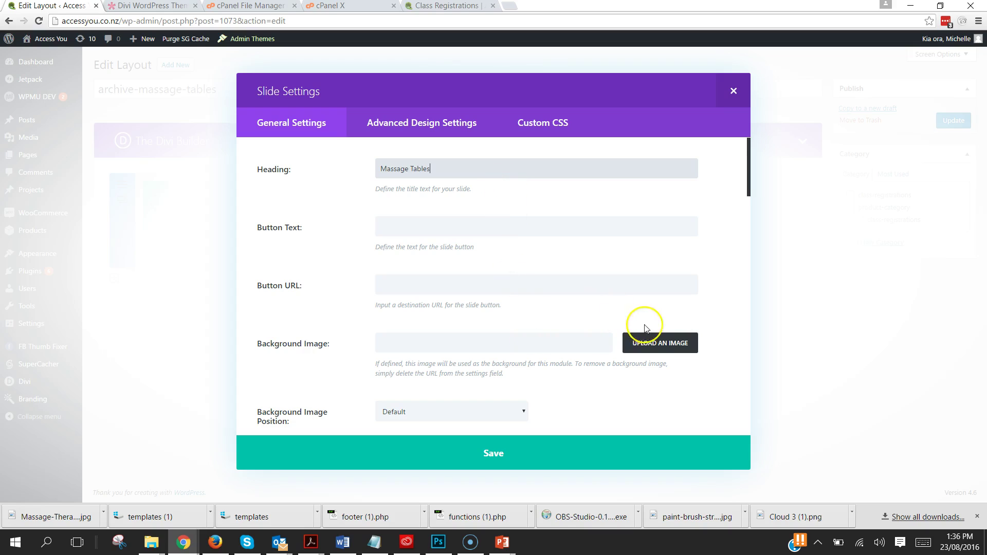
left_click(653, 343)
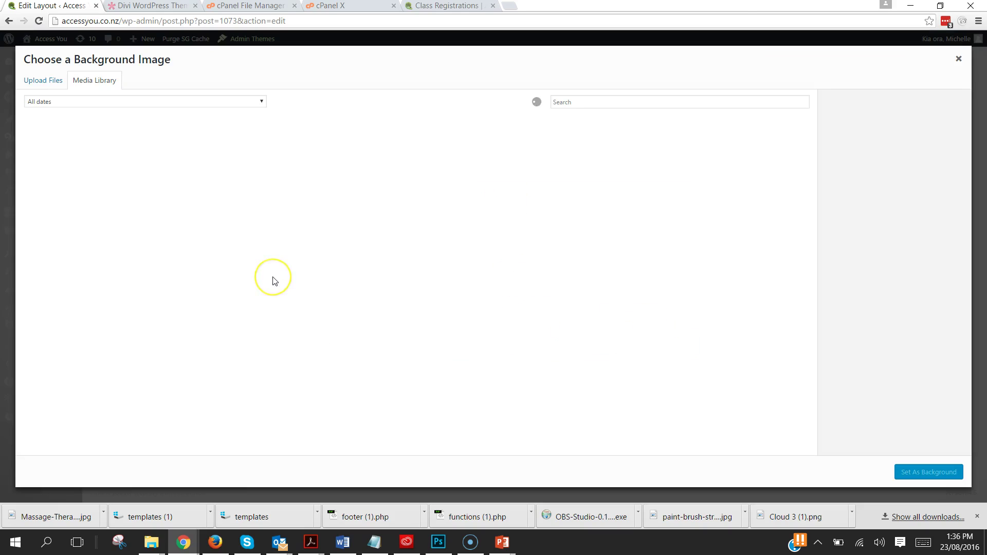
key("alt+Tab")
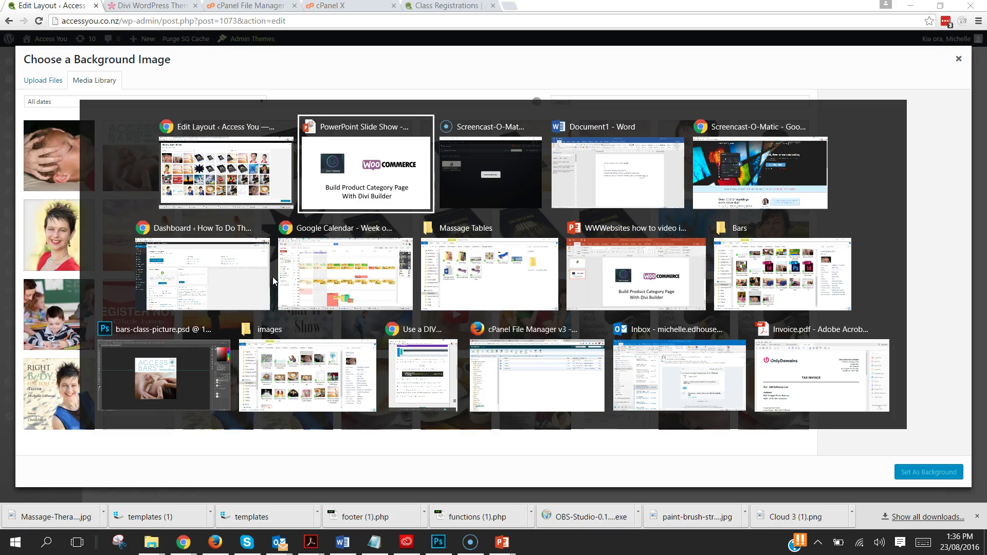
key("Tab")
key("Tab")
key("Tab")
key("Tab")
key("Tab")
key("Tab")
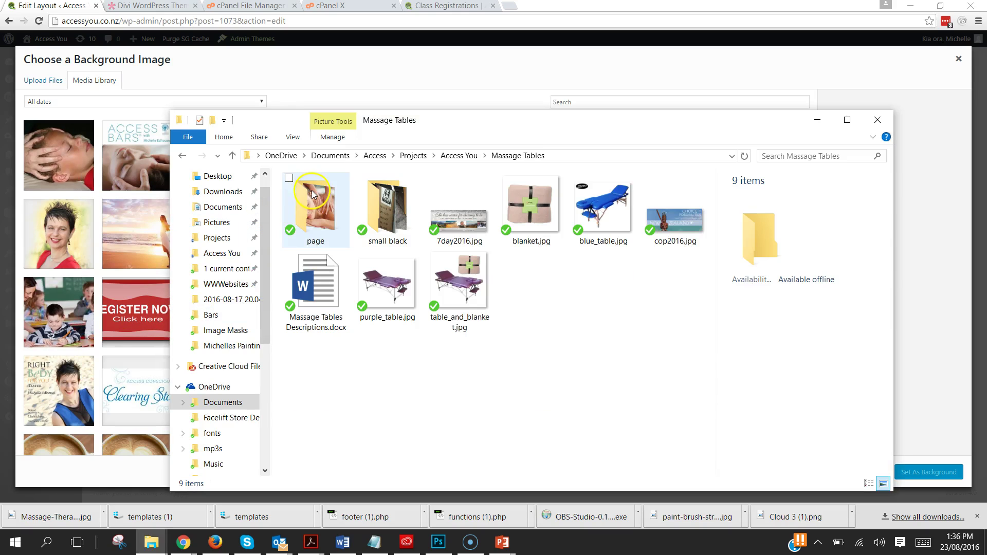
double_click(312, 191)
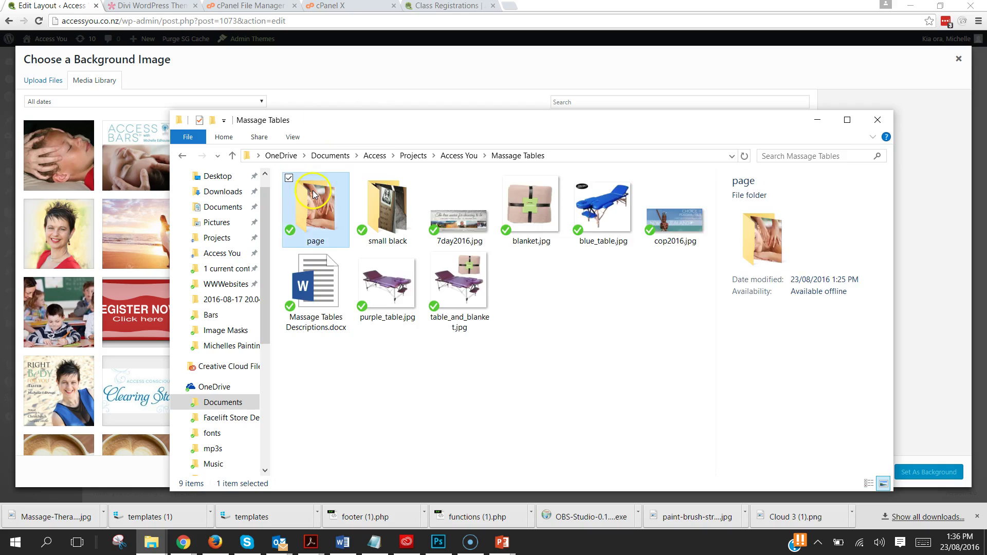
left_click(316, 192)
left_click_drag(316, 193, 56, 308)
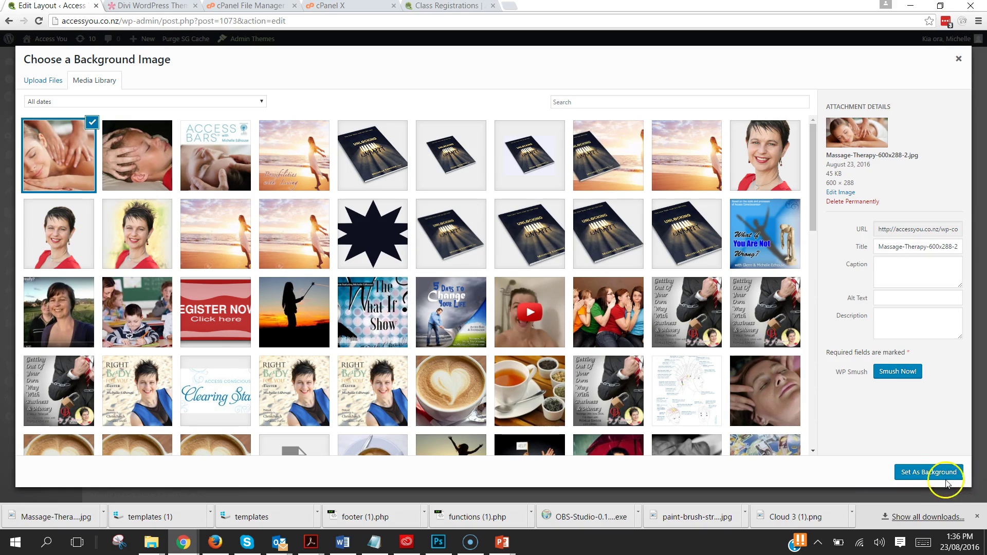
- Set Massage-Therapy-600x288-2.jpg as the slide background and save the slide
left_click(928, 473)
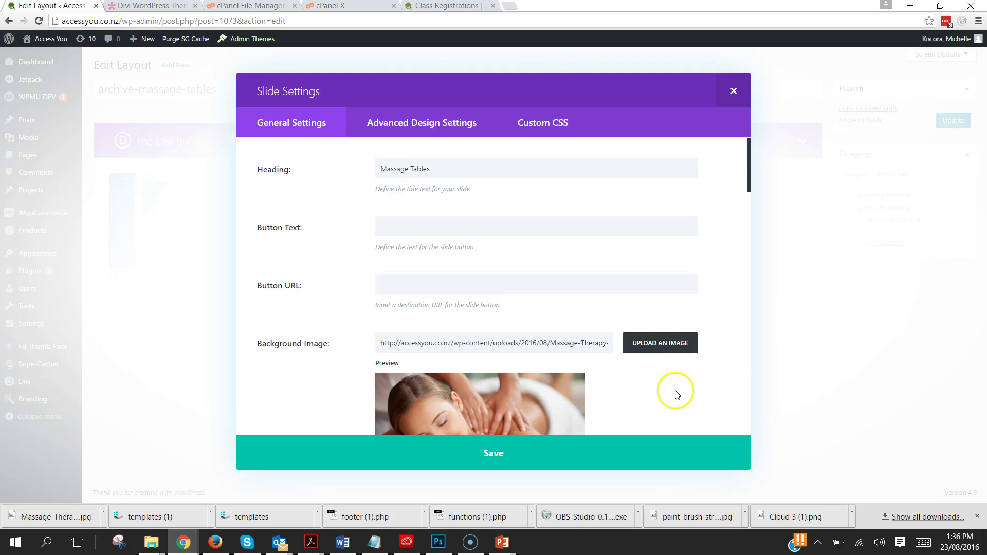
scroll(663, 400, "down", 6)
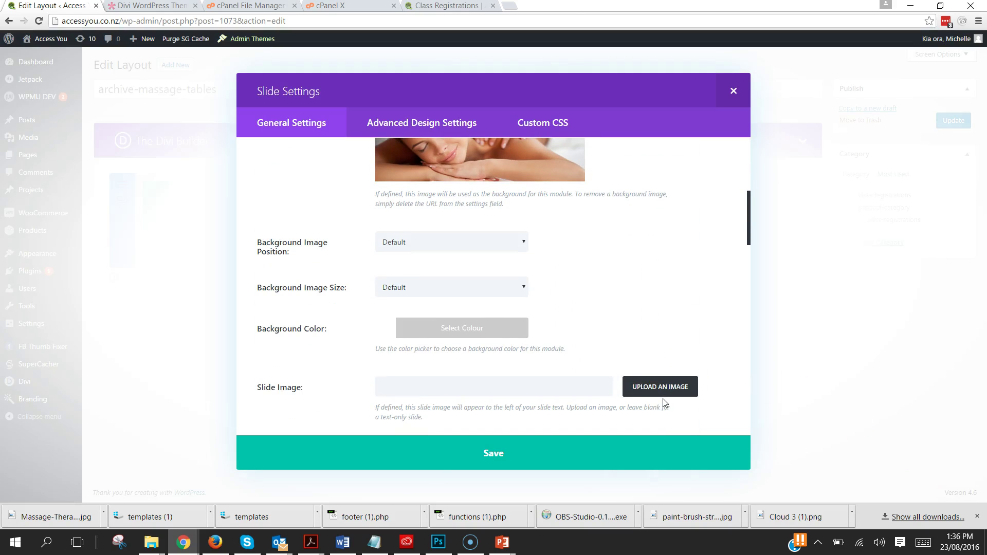
scroll(662, 399, "down", 2)
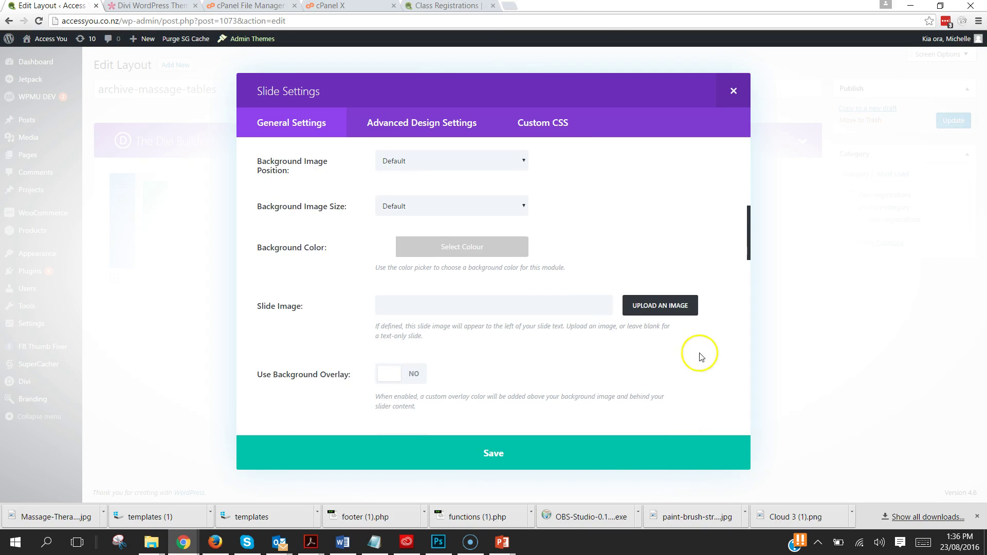
left_click(592, 452)
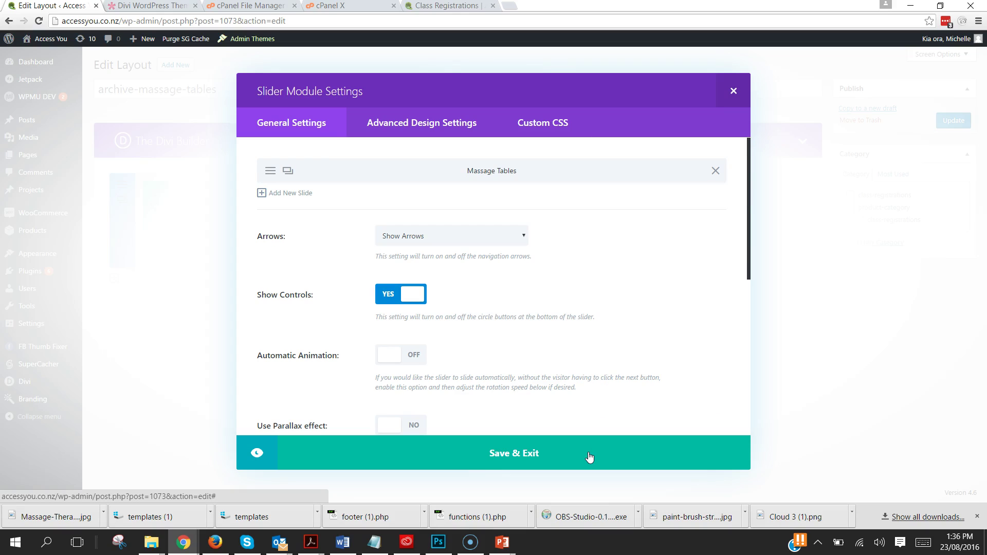
- Turn off the slider's circle controls, turn on its parallax effect, and save the Slider module
left_click(392, 303)
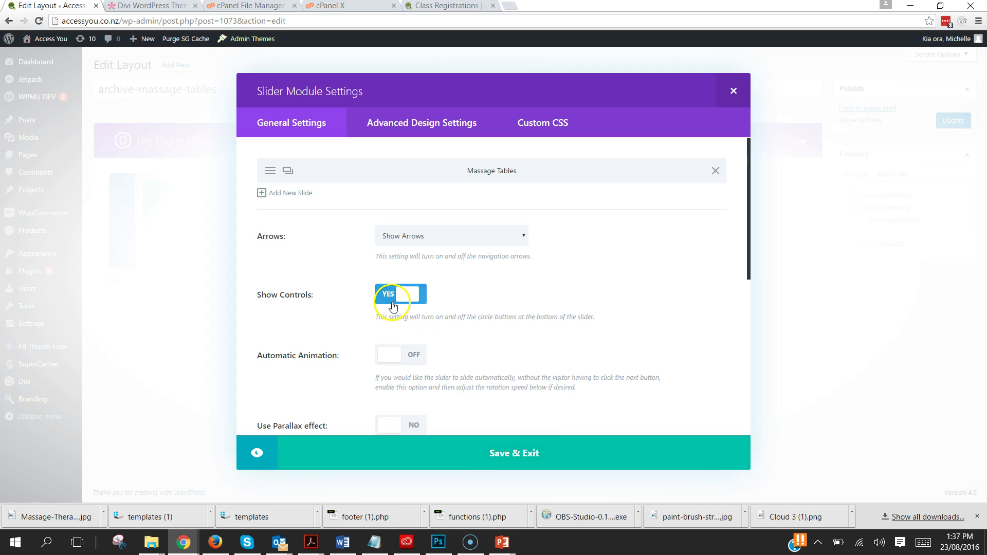
scroll(615, 313, "down", 1)
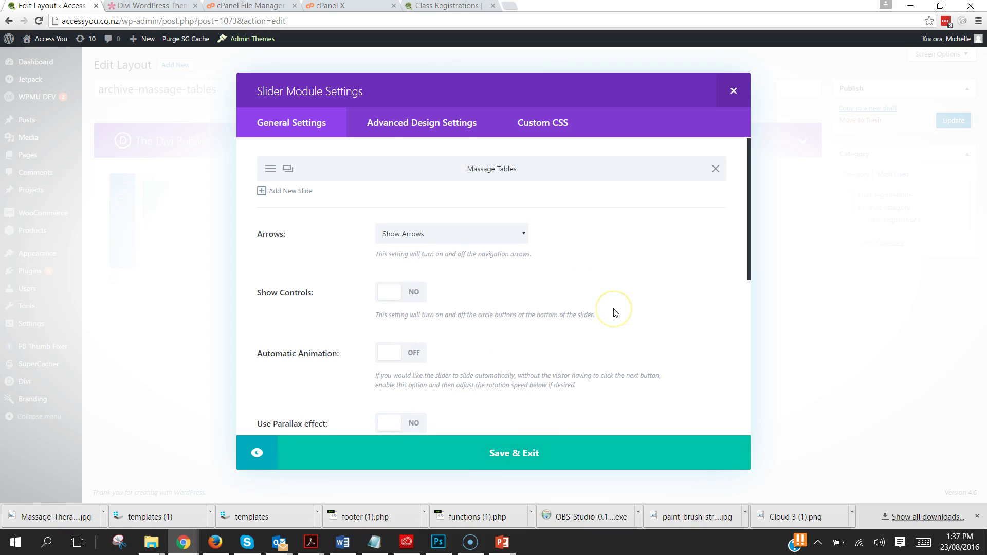
scroll(614, 311, "down", 2)
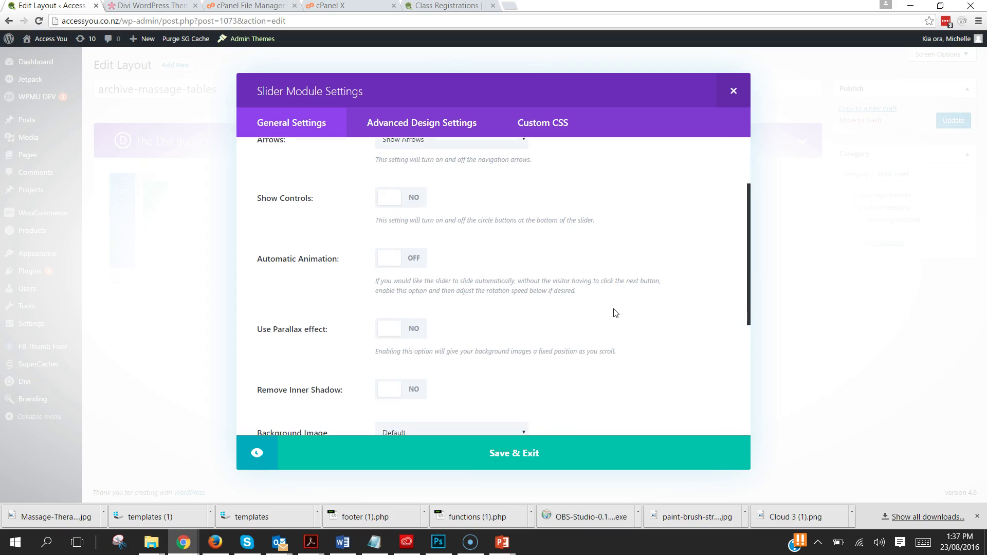
left_click(415, 331)
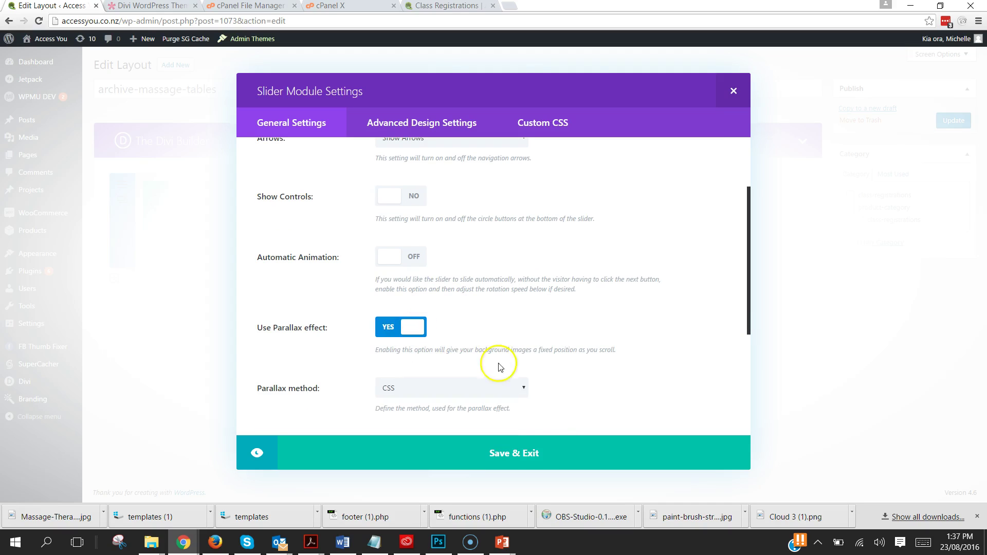
left_click(591, 468)
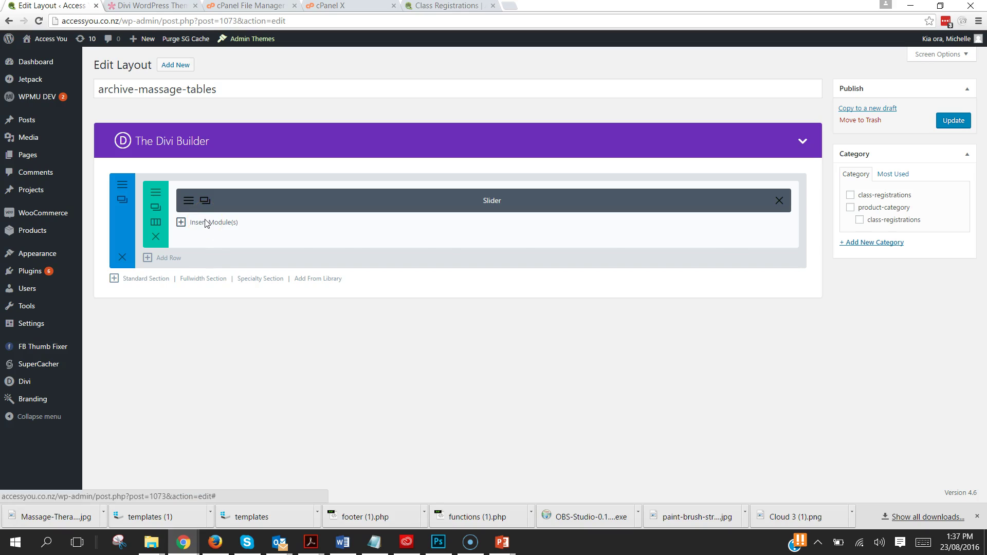
- Add a Text module below the slider and paste in the three intro paragraphs copied from Word
left_click(205, 223)
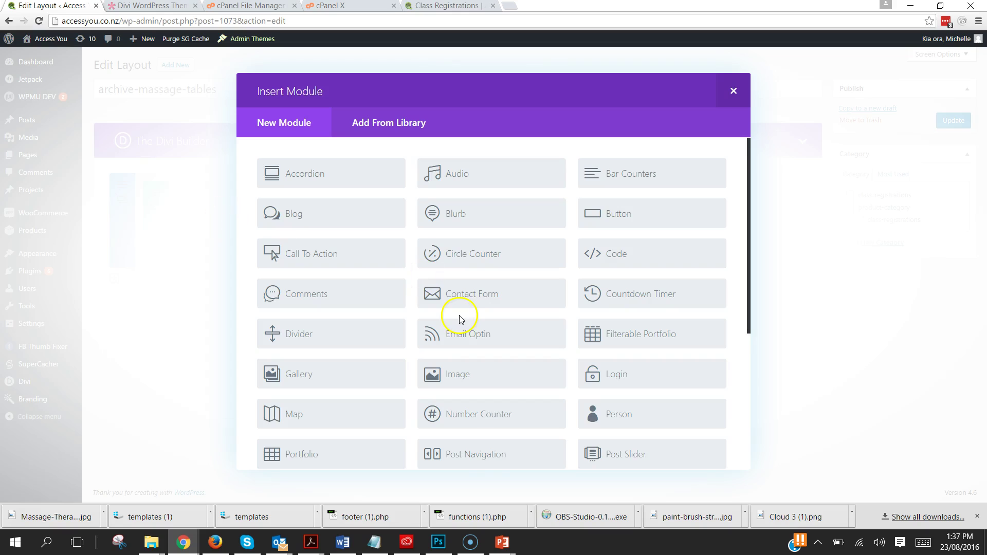
scroll(458, 316, "down", 5)
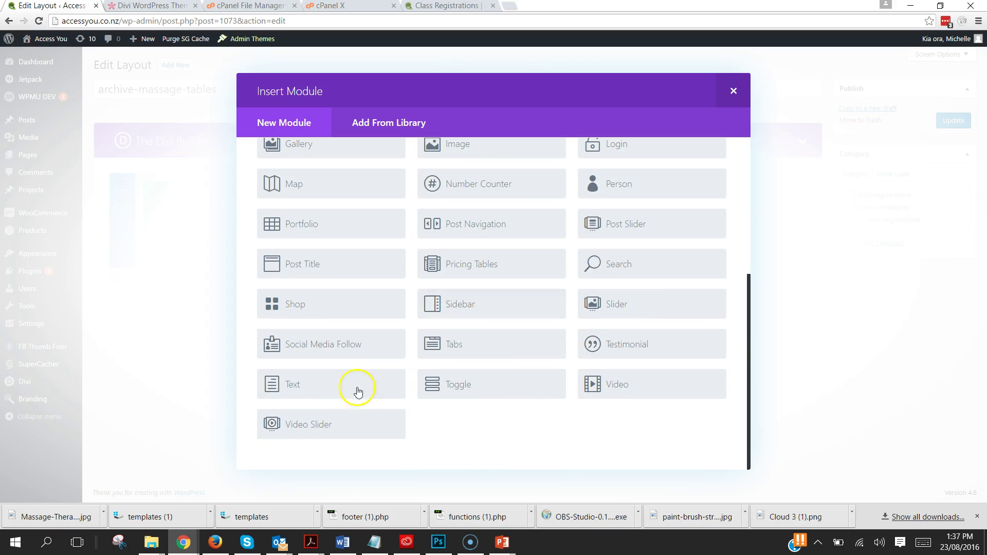
left_click(356, 389)
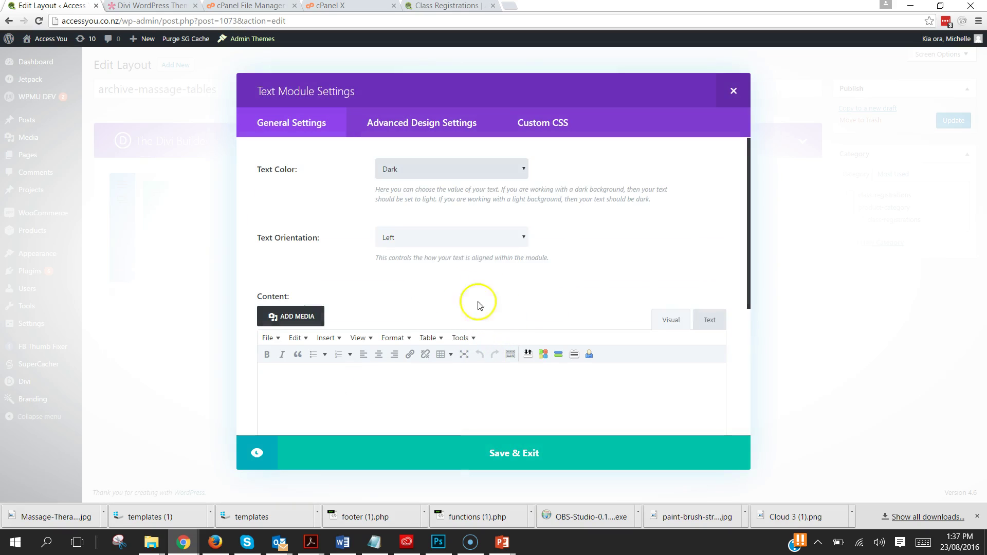
left_click(449, 396)
key("alt+Tab")
key("alt+Tab")
key("alt+Tab")
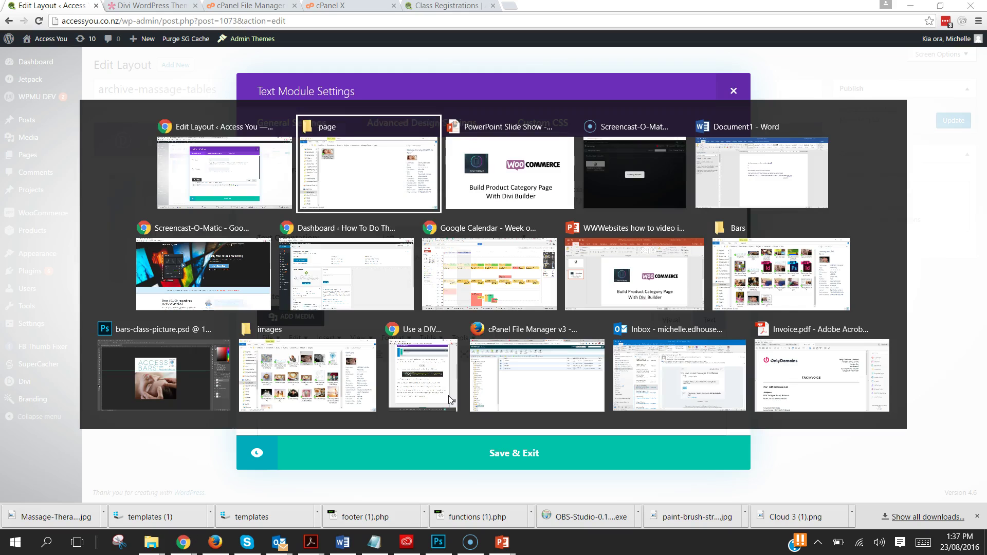
key("ctrl+shift+Up")
key("ctrl+shift+Up")
key("ctrl+shift+Up")
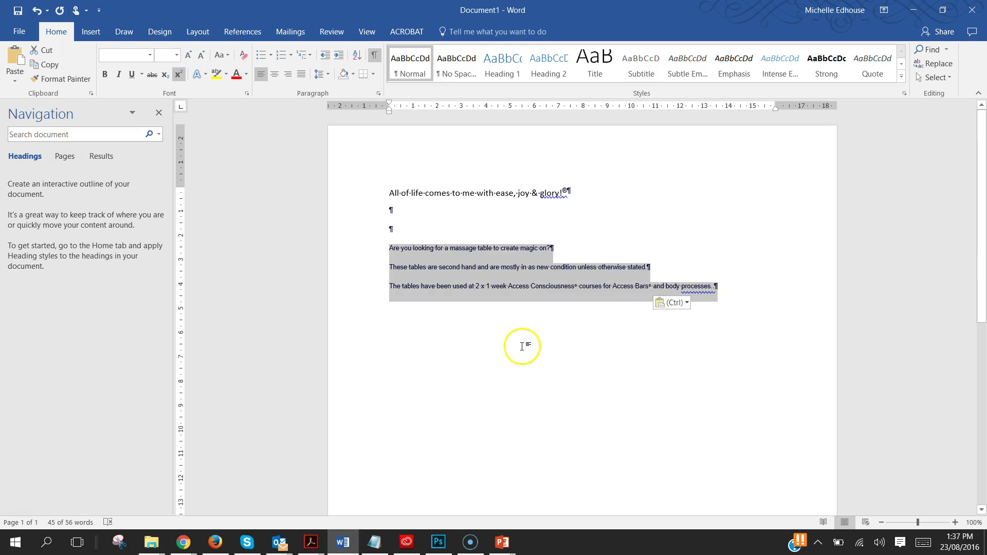
key("ctrl+c")
key("alt+Tab")
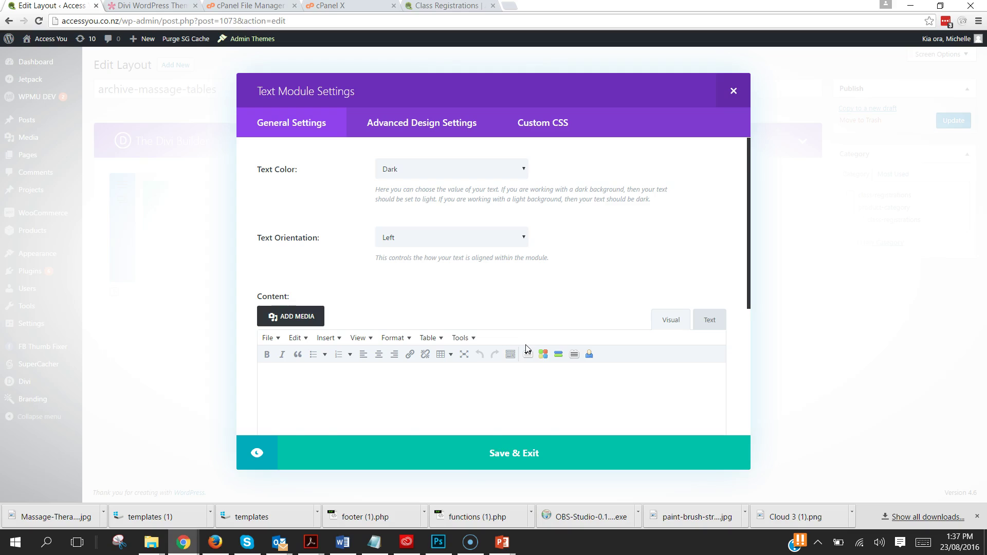
key("ctrl+v")
- Clear the pasted Word formatting, centre the paragraphs, and save the Text module
key("ctrl+a")
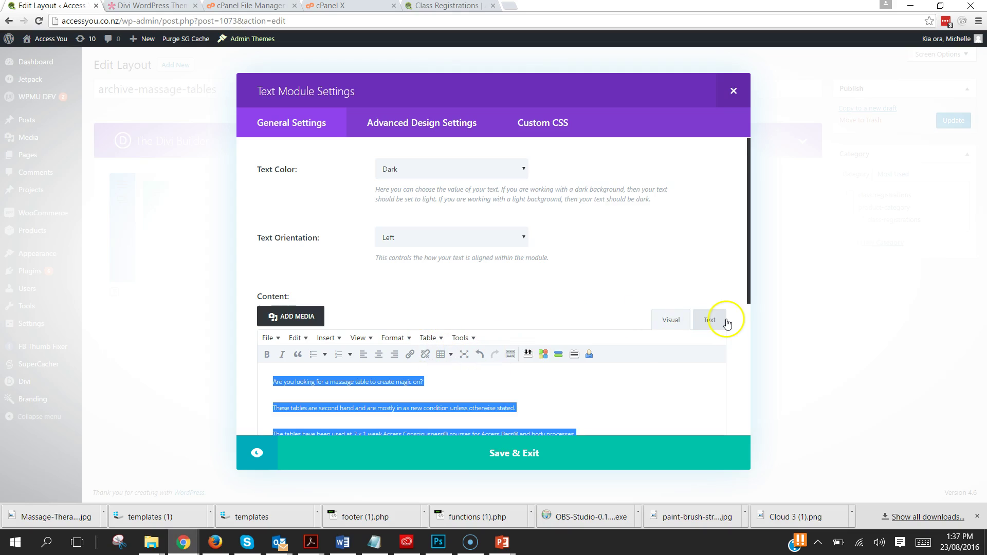
left_click(392, 338)
mouse_move(444, 469)
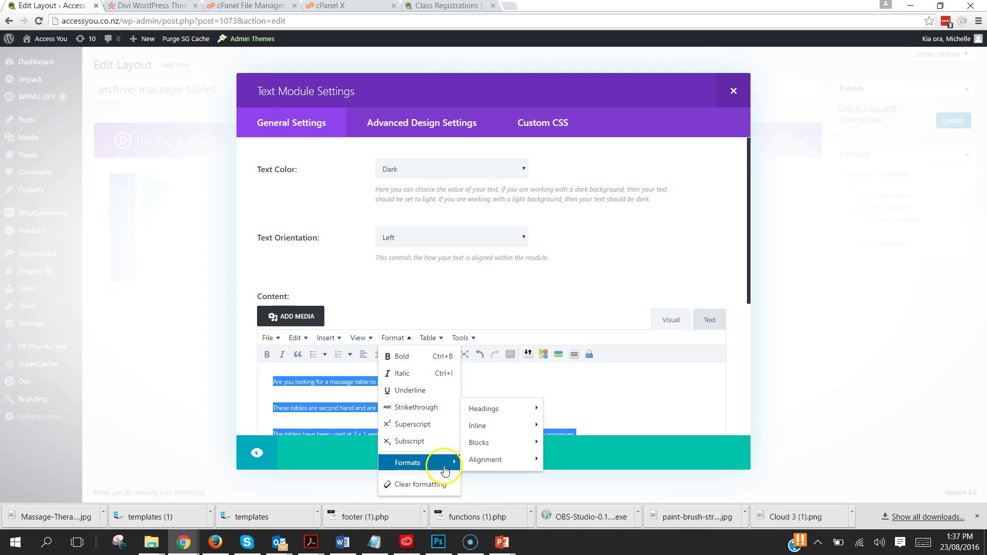
mouse_move(514, 414)
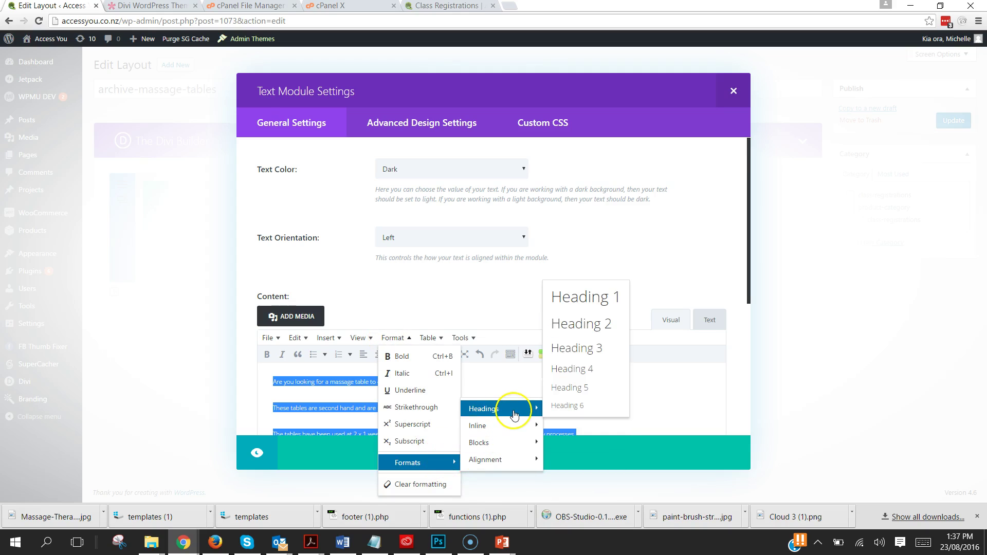
mouse_move(511, 435)
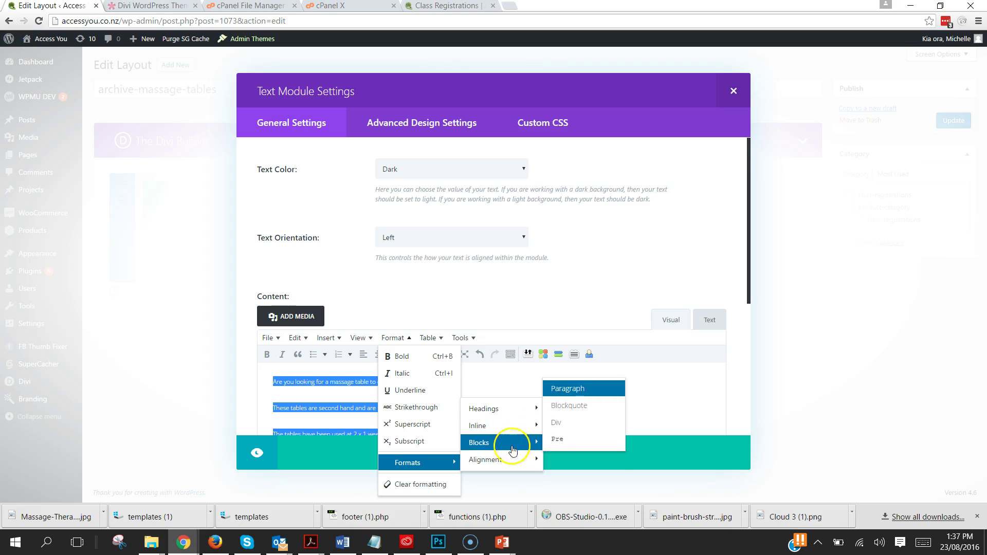
mouse_move(515, 463)
left_click(413, 485)
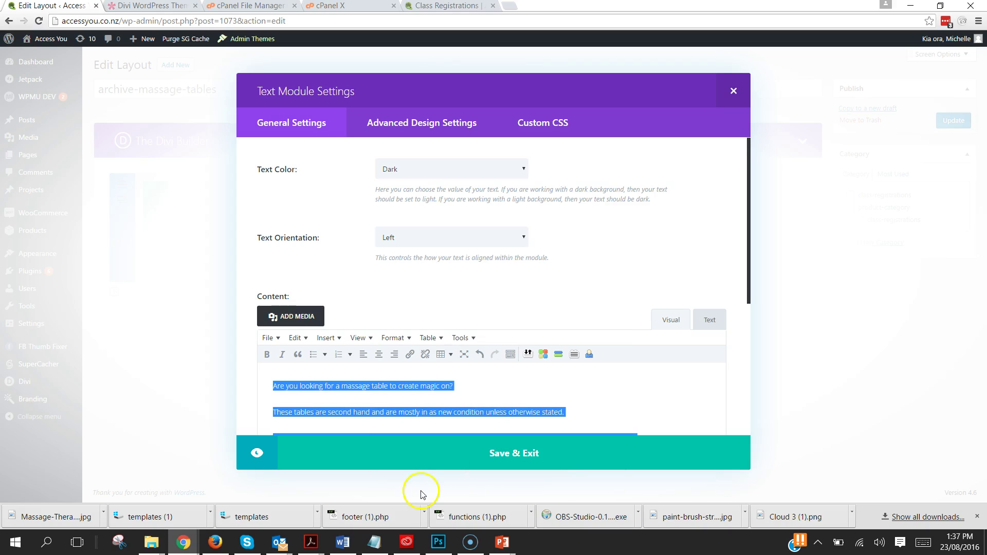
left_click(379, 355)
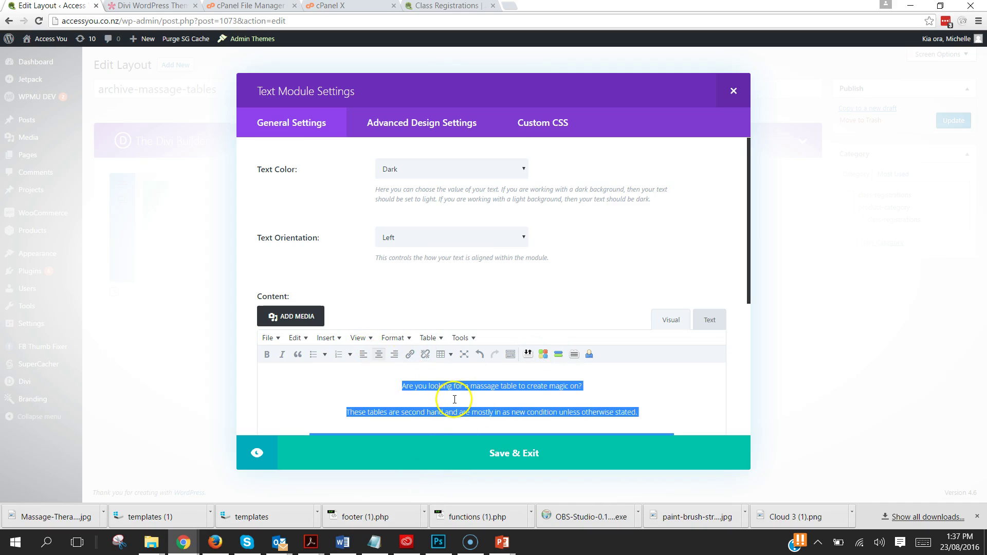
scroll(473, 390, "down", 4)
scroll(497, 384, "up", 1)
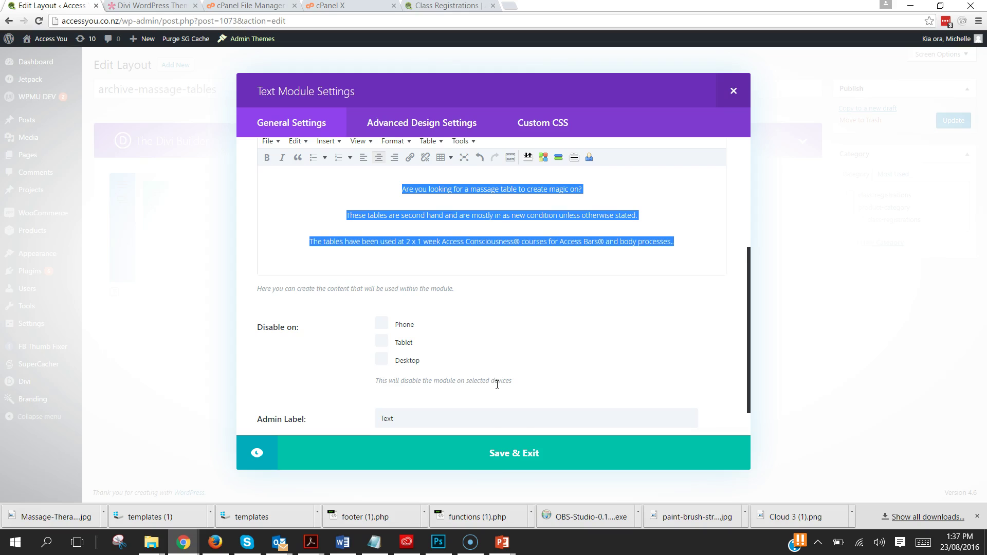
left_click(531, 456)
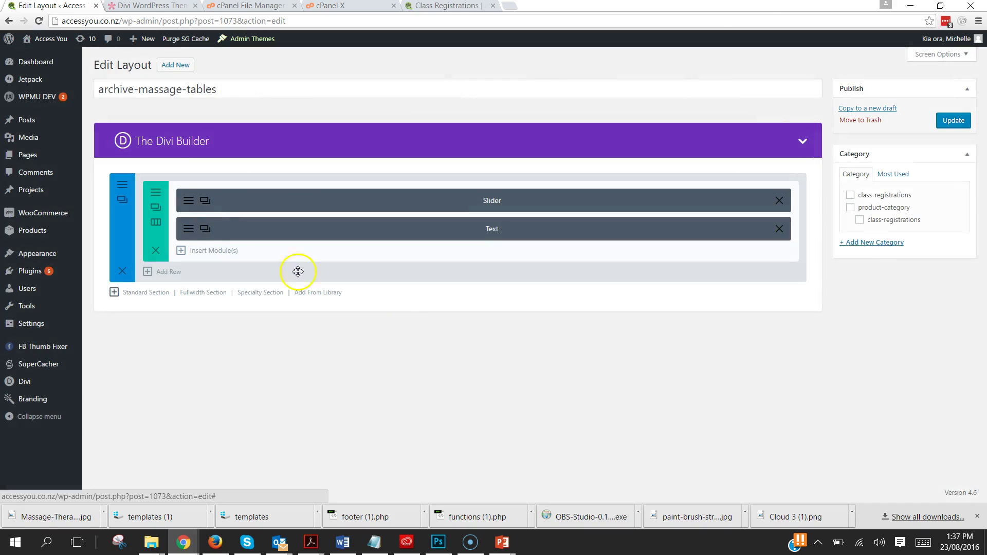
- Add a Shop module below the text, set to Product Category type for Massage Tables
left_click(207, 251)
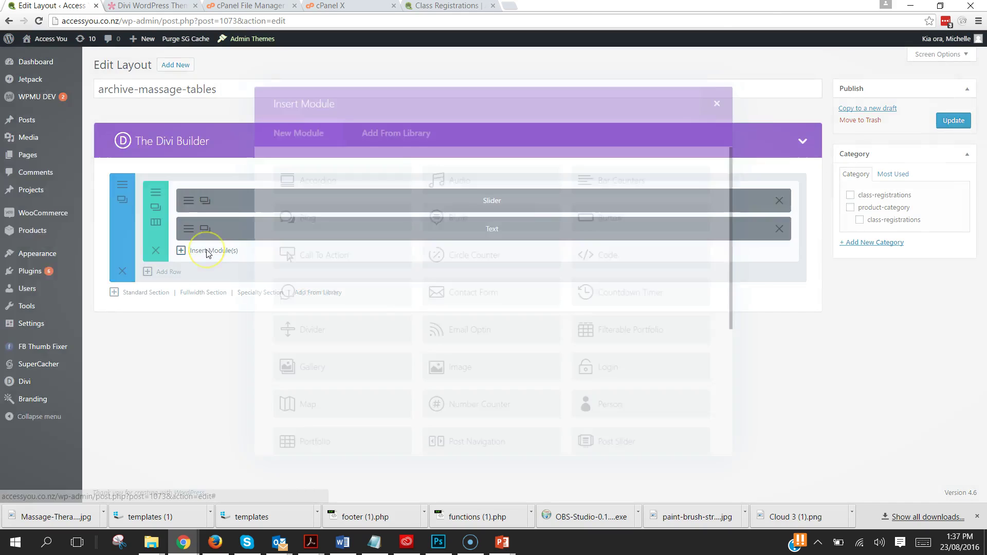
scroll(476, 307, "down", 4)
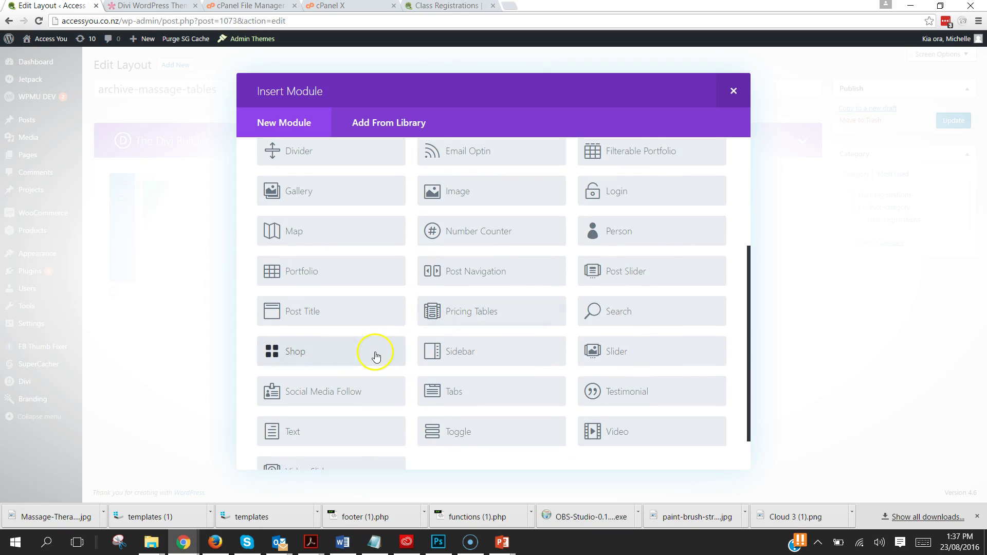
left_click(376, 357)
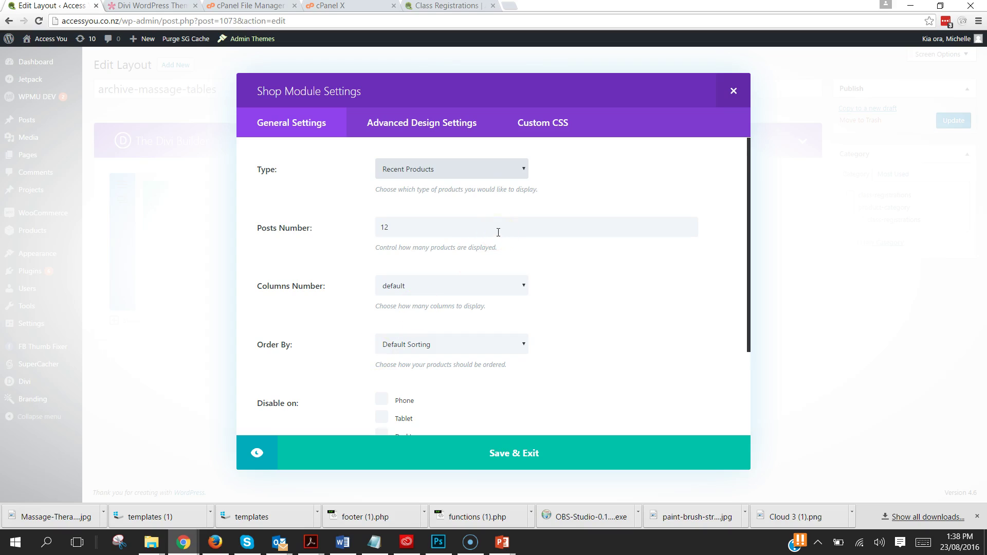
left_click(503, 166)
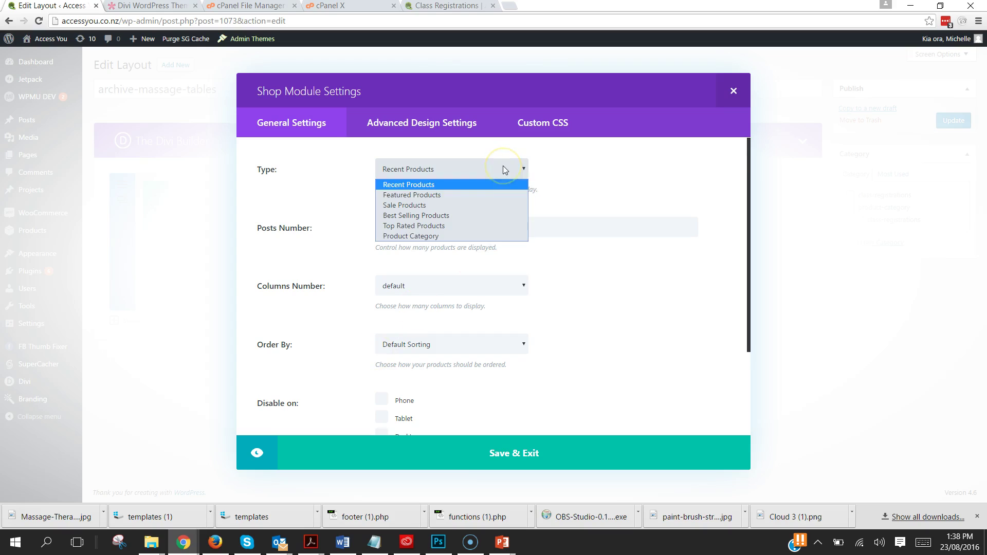
left_click(473, 237)
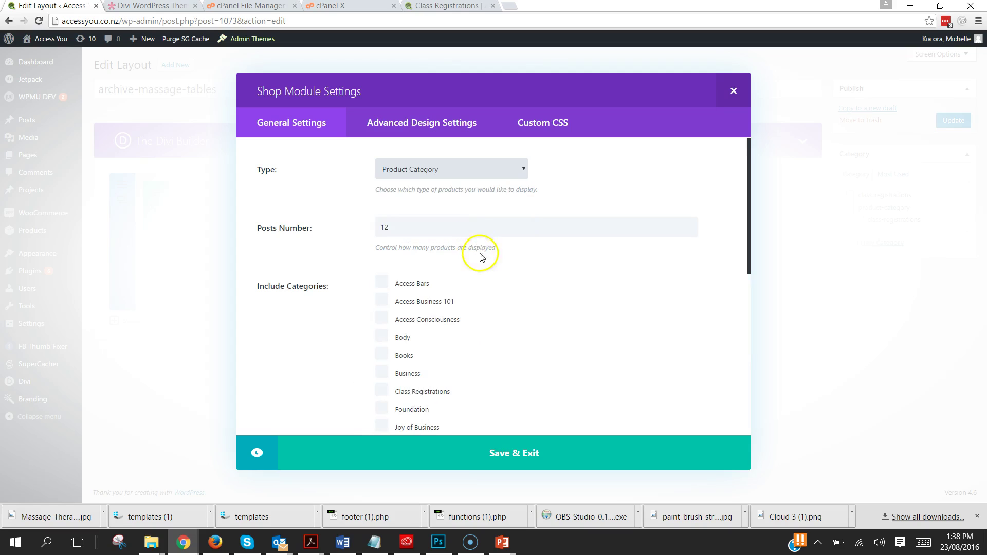
scroll(551, 394, "down", 3)
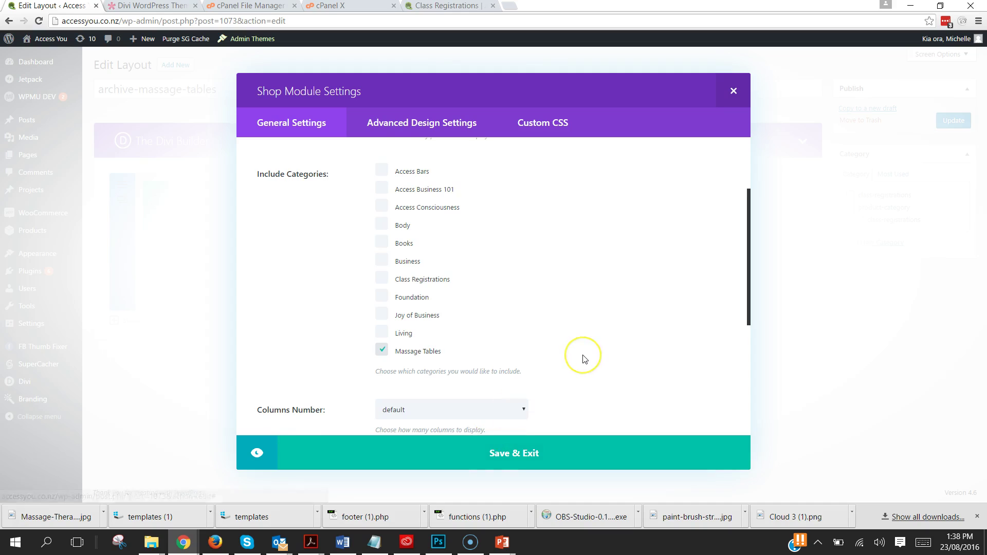
scroll(581, 356, "down", 3)
scroll(584, 359, "down", 1)
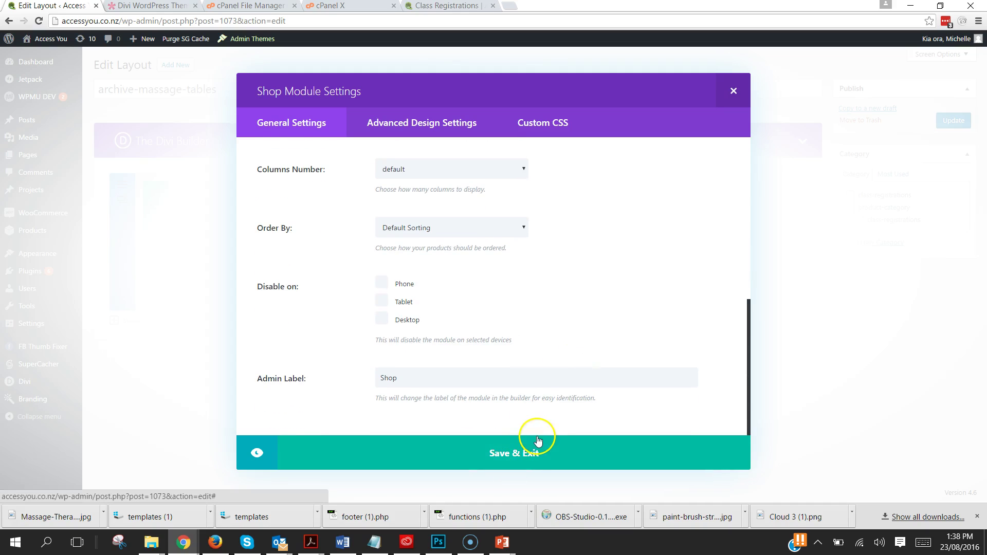
left_click(532, 453)
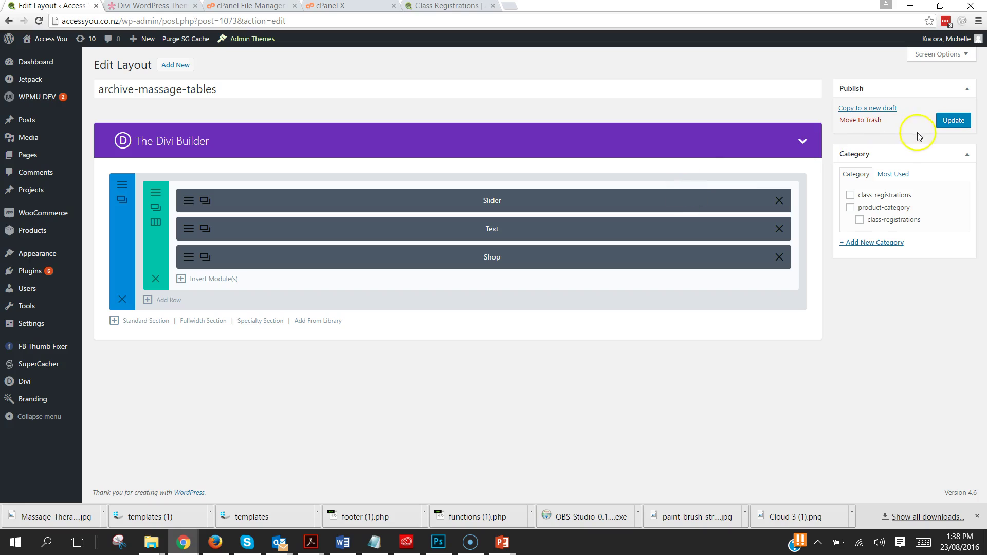
- Update the archive-massage-tables layout, then switch to the cPanel File Manager
left_click(948, 121)
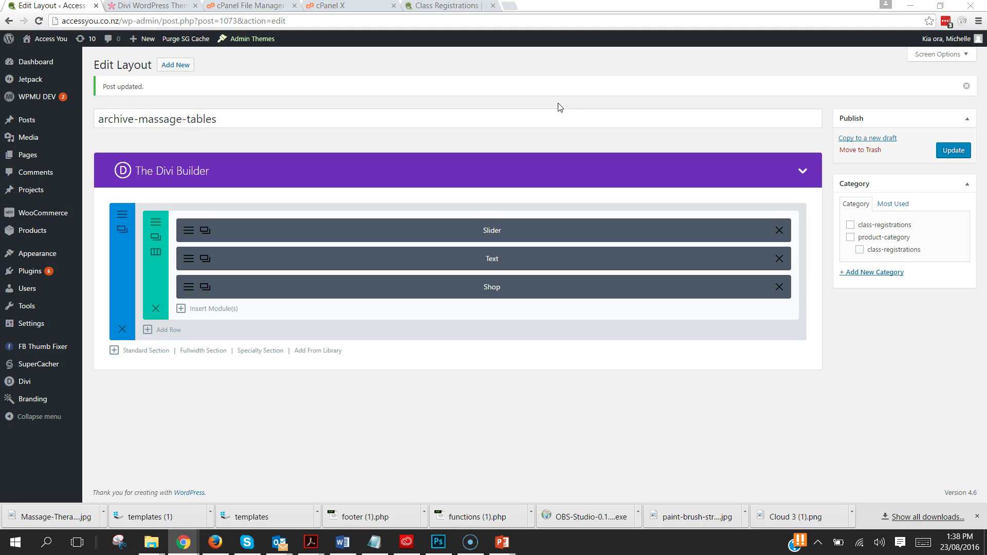
left_click(261, 7)
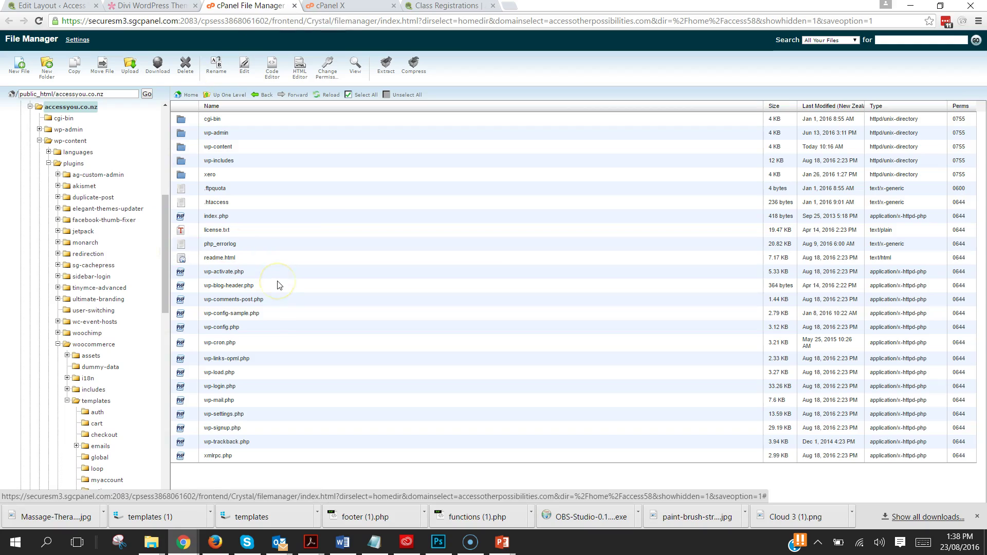
- Navigate to wp-content > plugins > woocommerce > templates in File Manager
left_click(117, 111)
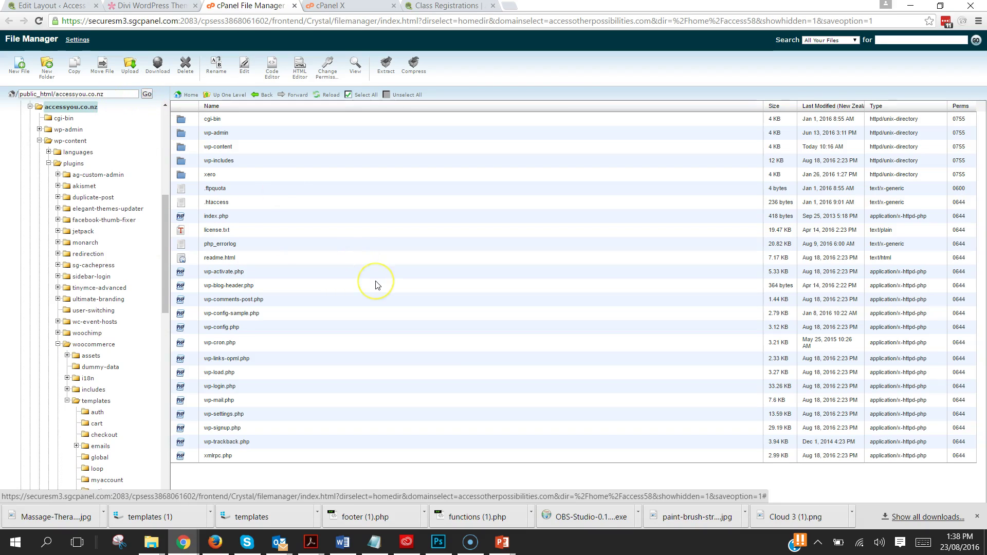
left_click(280, 203)
left_click(184, 149)
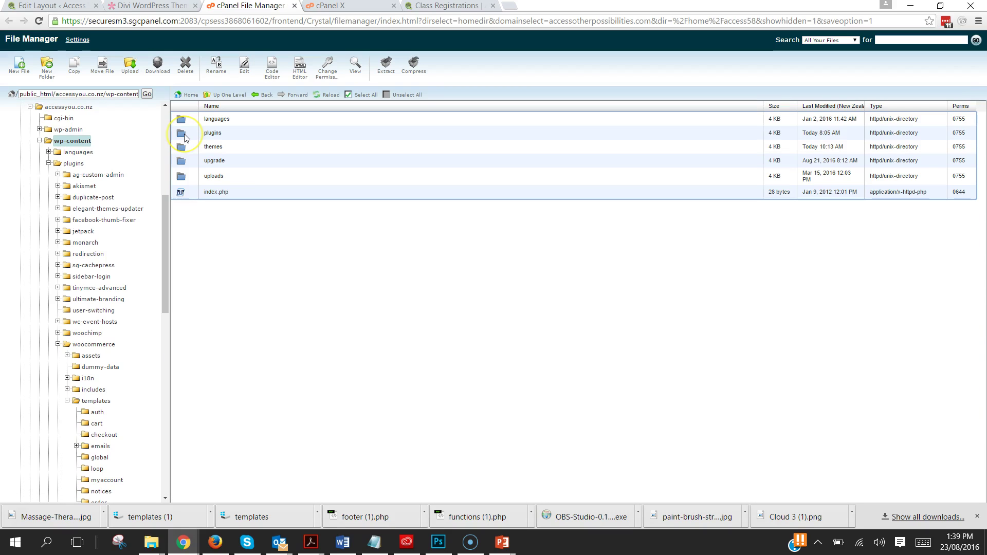
left_click(184, 135)
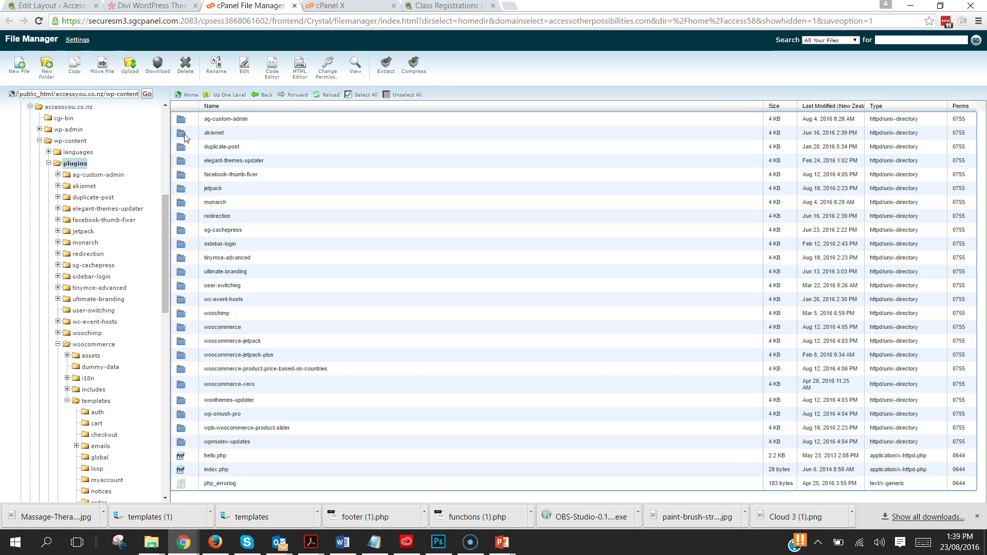
double_click(181, 332)
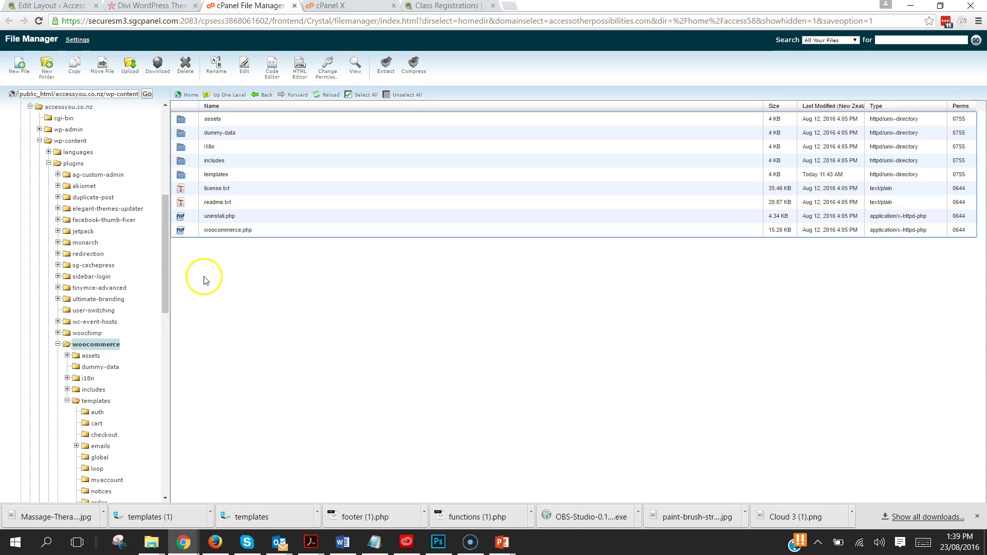
double_click(181, 176)
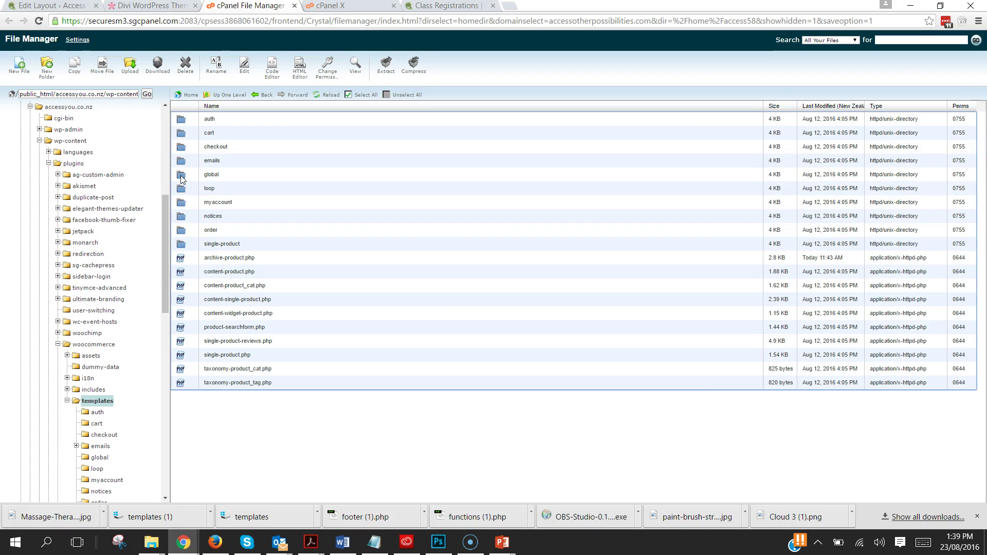
- Select archive-product.php and taxonomy-product_cat.php for copying
left_click(195, 265)
left_click(195, 261)
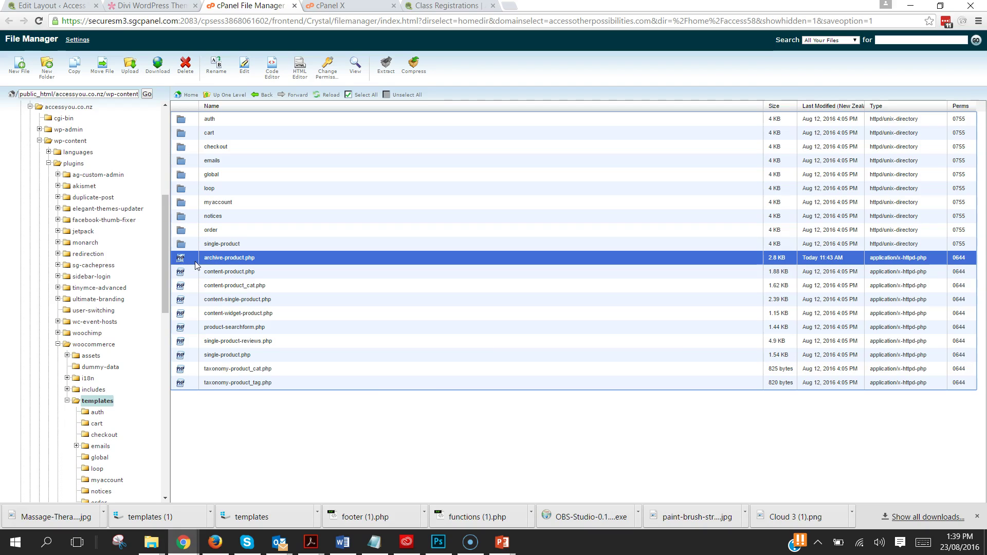
left_click(192, 370, "ctrl")
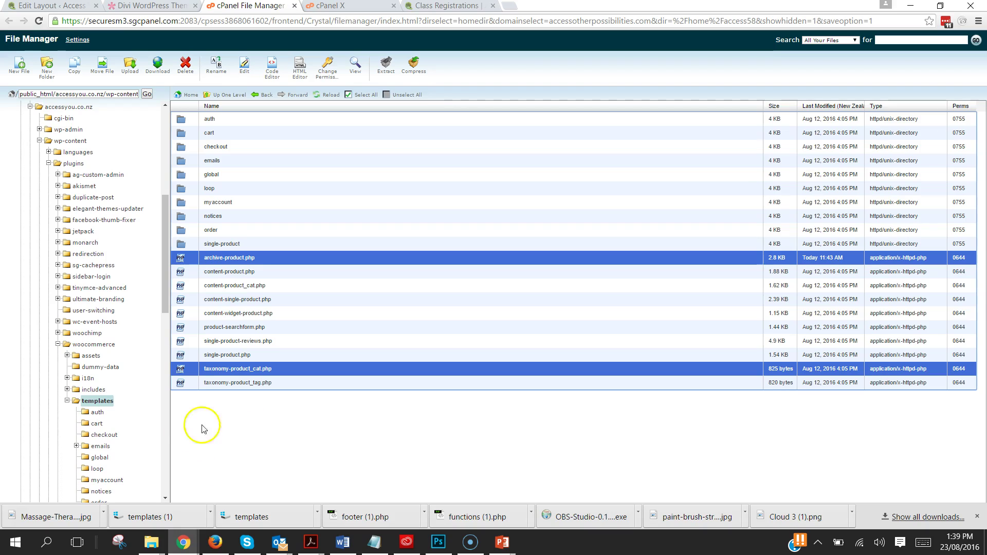
- Move archive-product.php and taxonomy-product_cat.php into the AccessYou-Divi theme's woocommerce folder
scroll(104, 436, "down", 3)
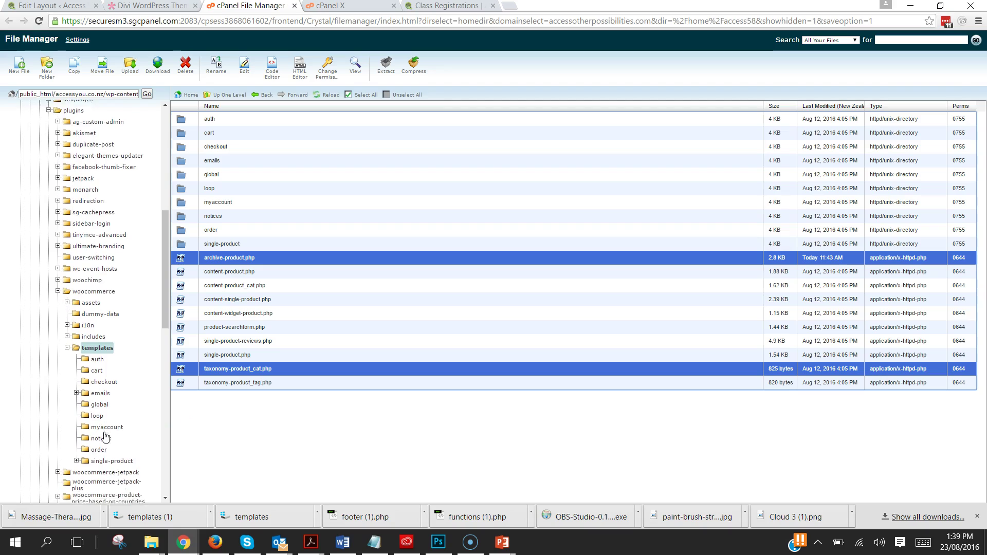
scroll(104, 436, "down", 8)
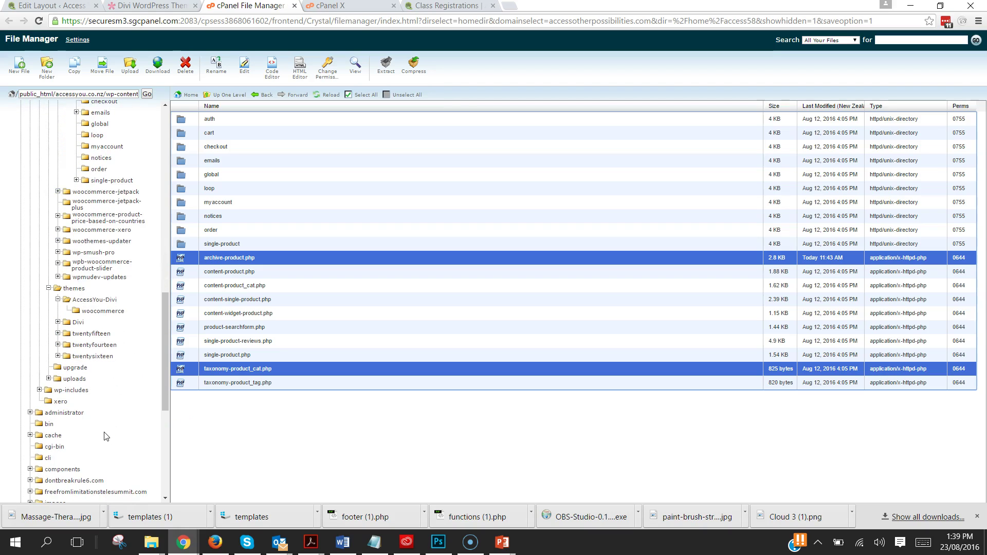
scroll(106, 435, "up", 1)
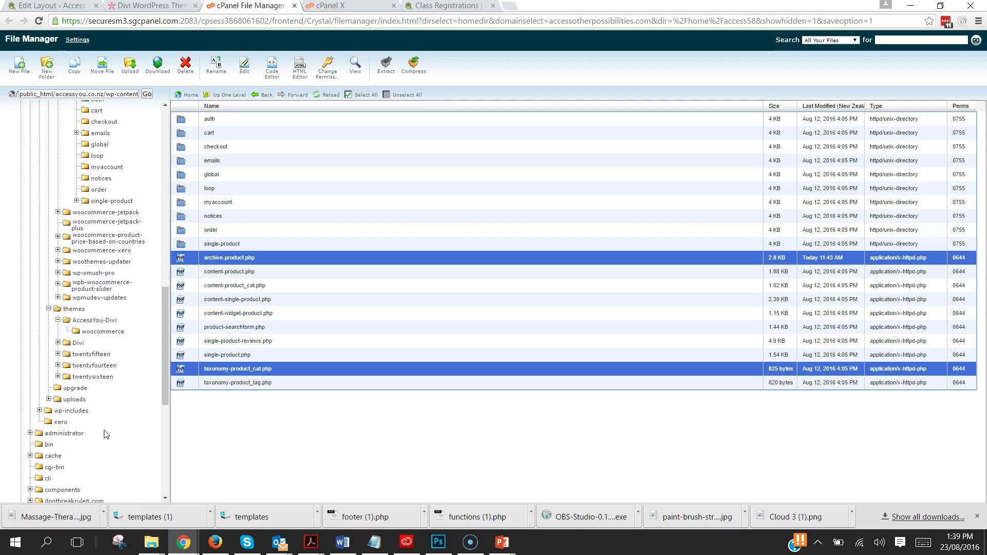
left_click(105, 336)
left_click(115, 321)
left_click(67, 322)
left_click(109, 321)
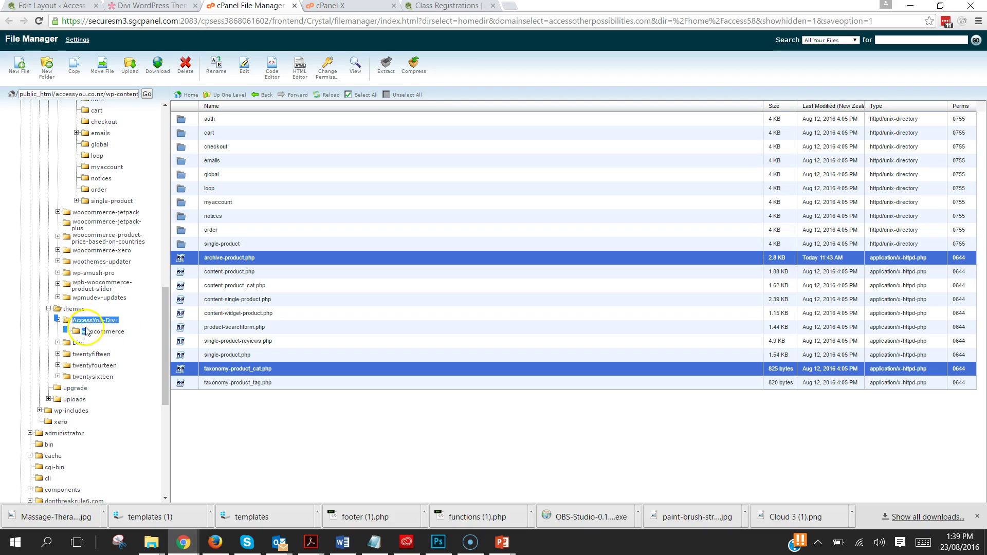
mouse_move(73, 323)
left_mouse_down()
mouse_move(102, 313)
mouse_move(126, 330)
mouse_move(96, 343)
mouse_move(81, 322)
mouse_move(83, 335)
left_mouse_up()
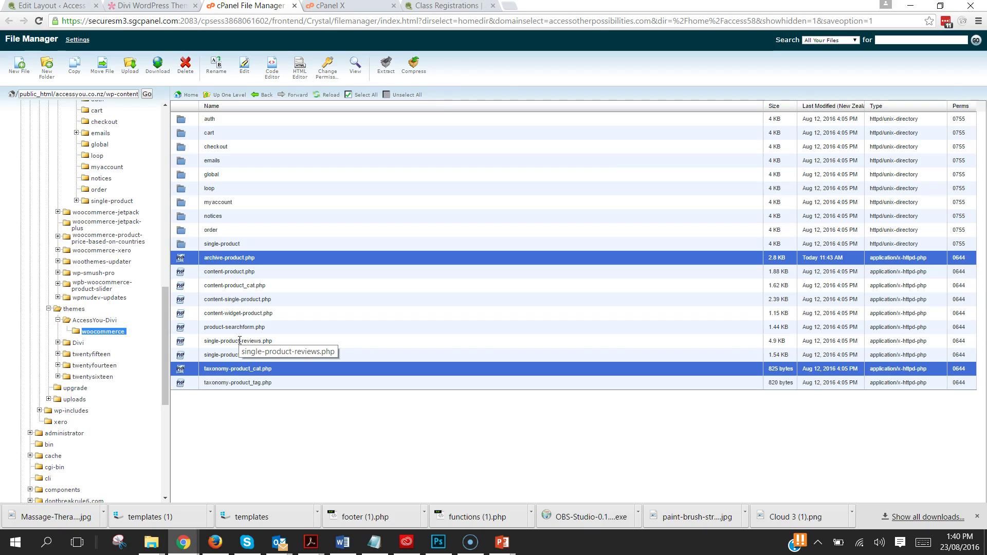
left_click(110, 334)
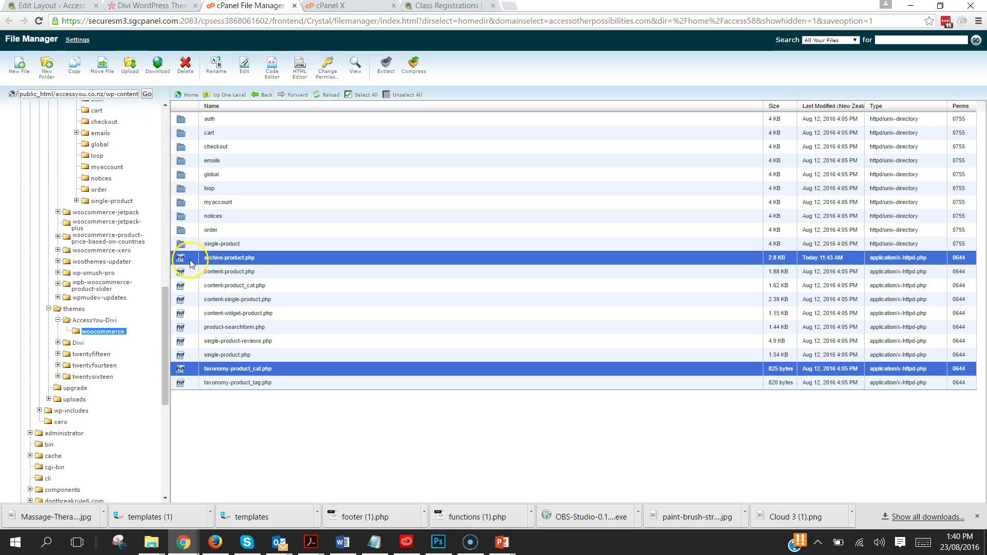
left_click_drag(190, 260, 109, 331)
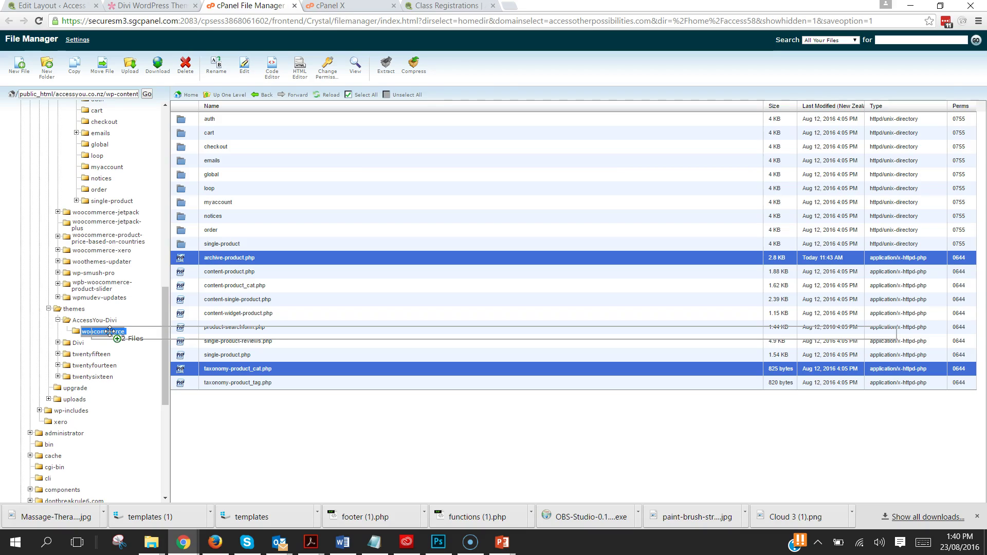
left_click_drag(110, 330, 110, 335)
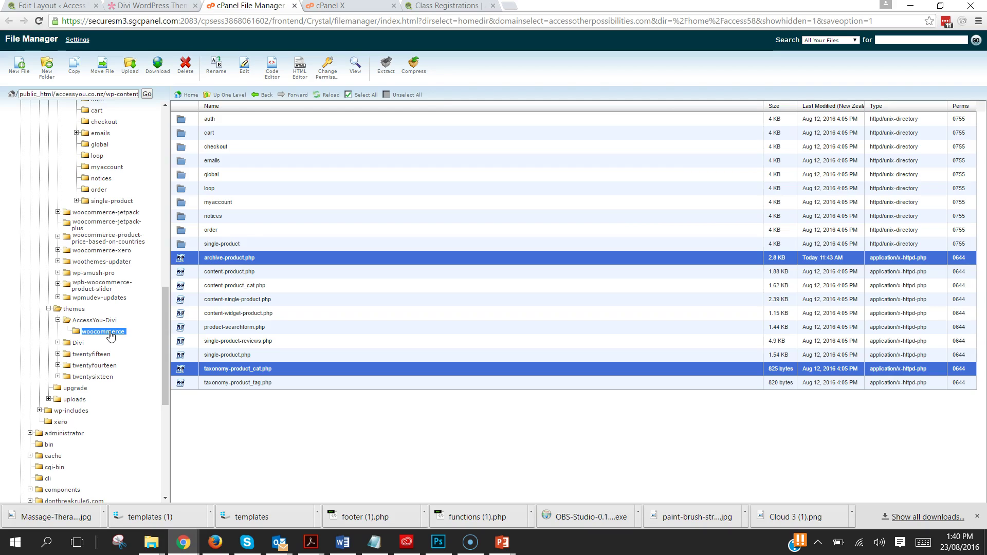
- Open the AccessYou-Divi woocommerce folder and check its four PHP templates, ending on archive-product.php
left_click(110, 333)
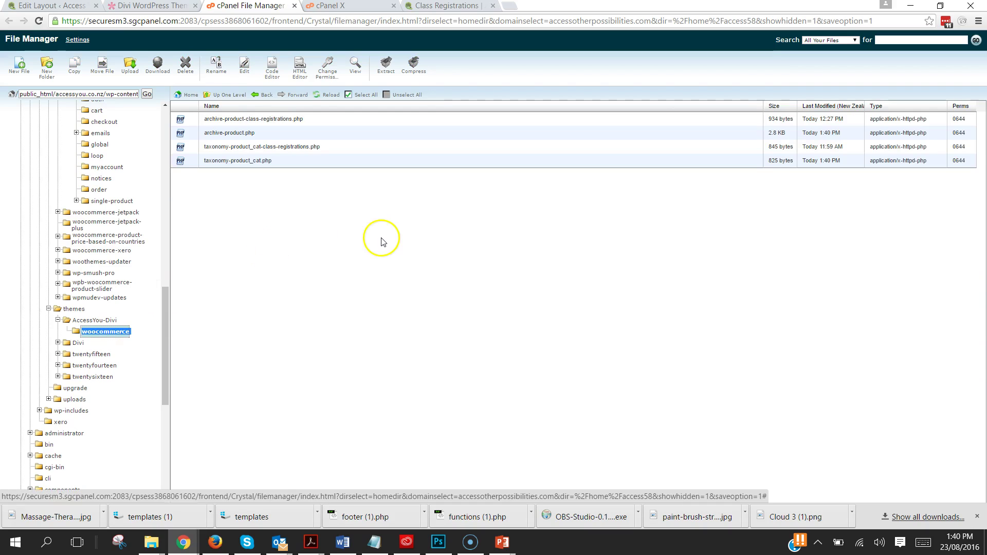
left_click(194, 135)
left_click(195, 166)
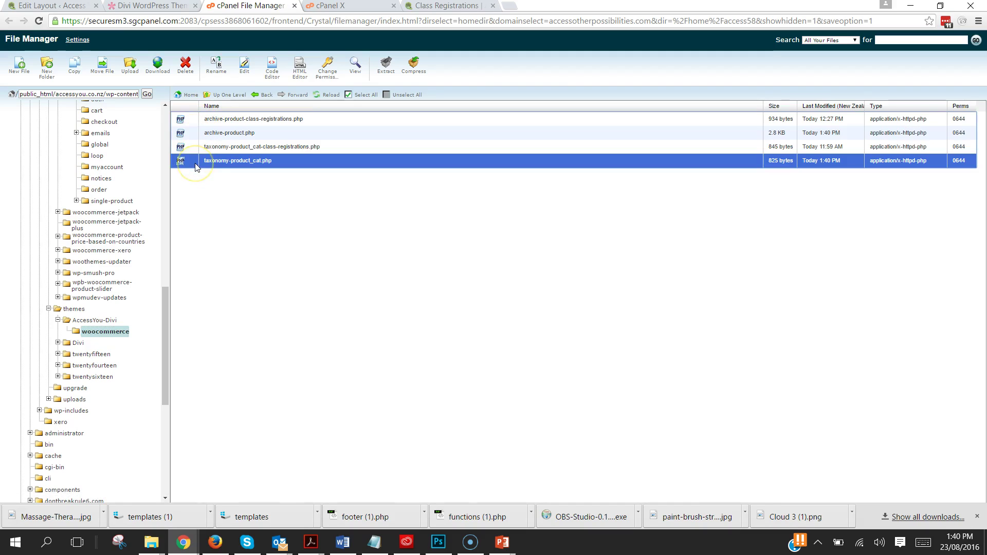
left_click(195, 137)
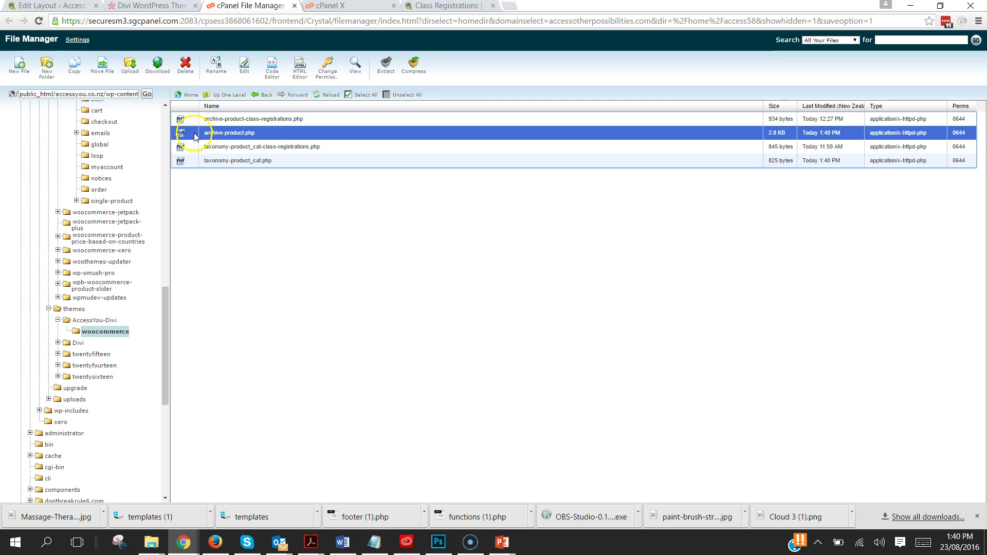
left_click(208, 120)
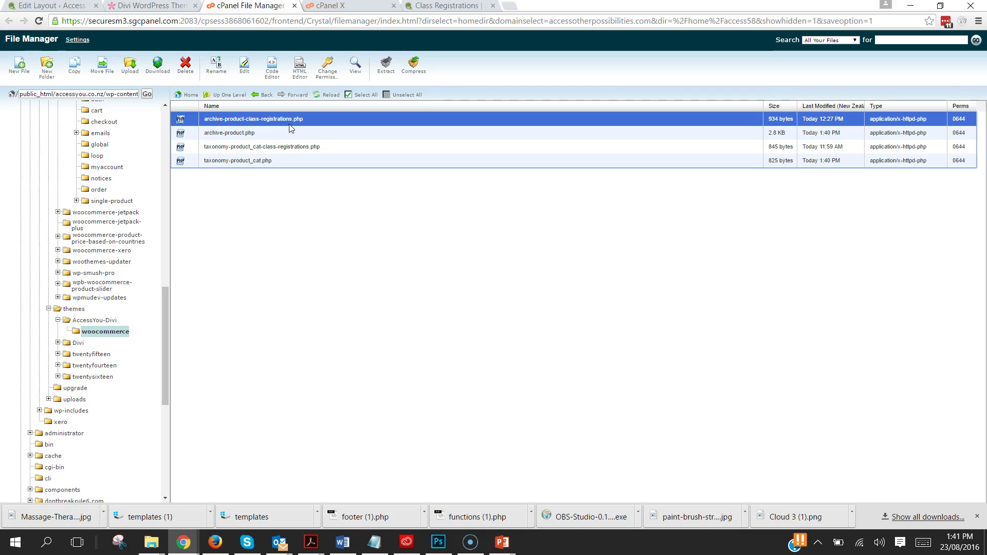
left_click(243, 132)
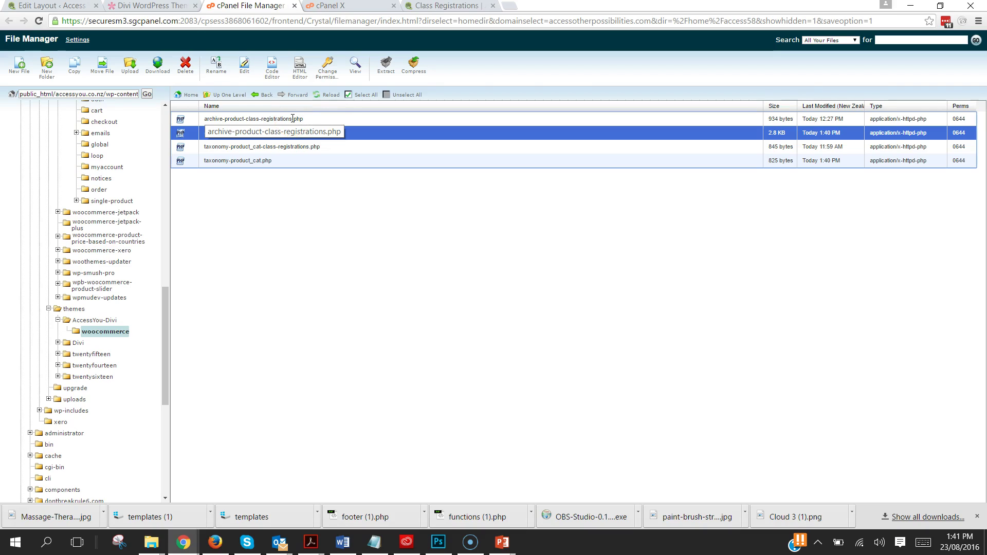
- View the live Massage Tables category page, with its single NZ$150.00 massage table
left_click(454, 6)
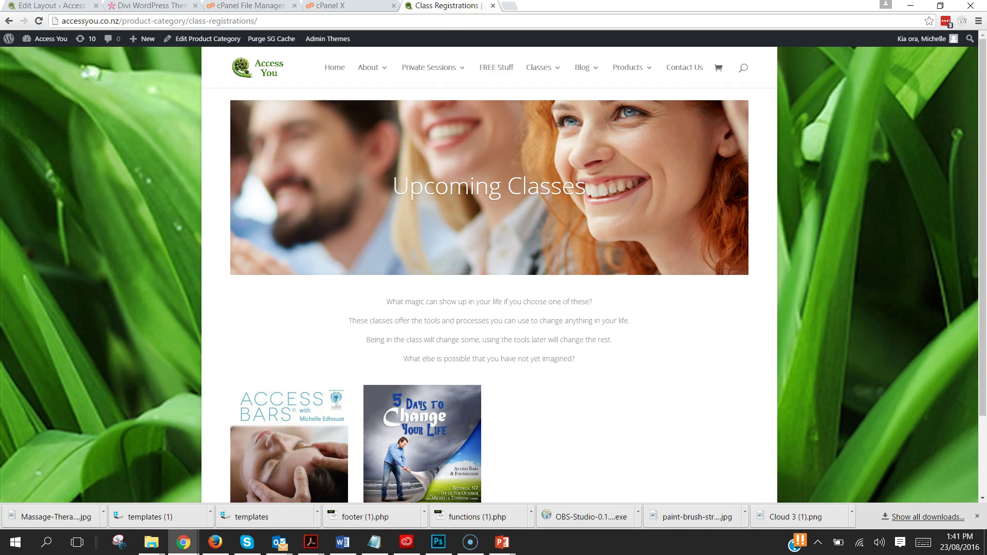
left_click(8, 21)
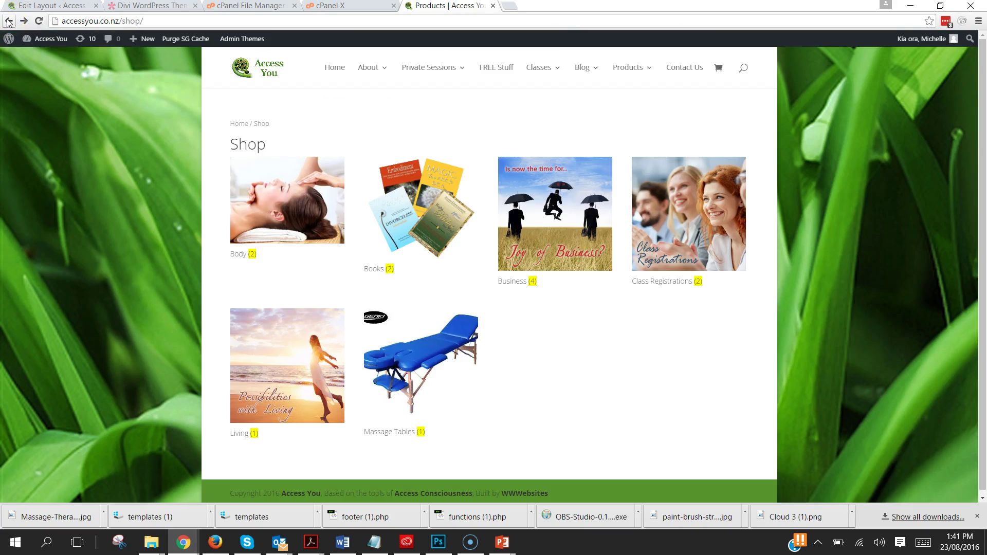
left_click(434, 360)
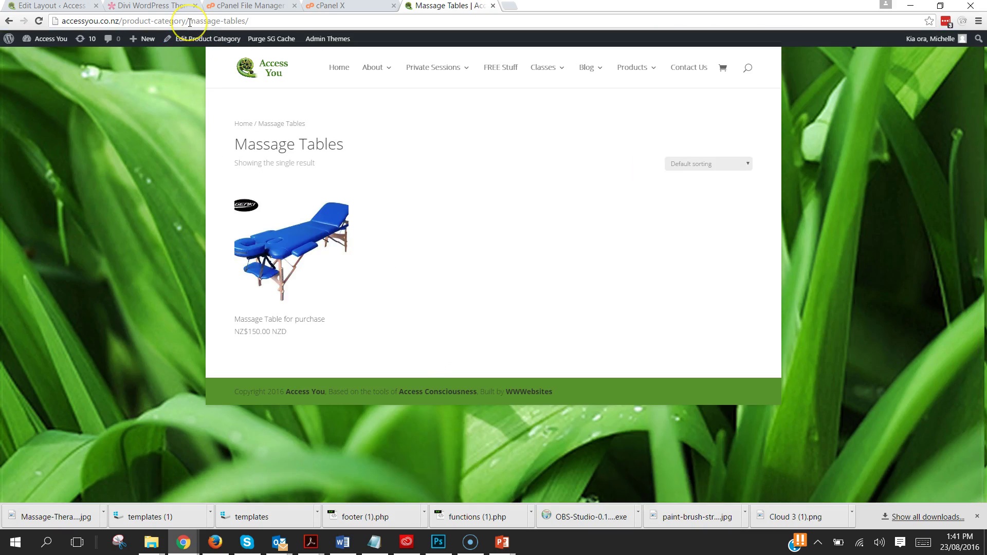
left_click_drag(189, 22, 246, 24)
key("ctrl+c")
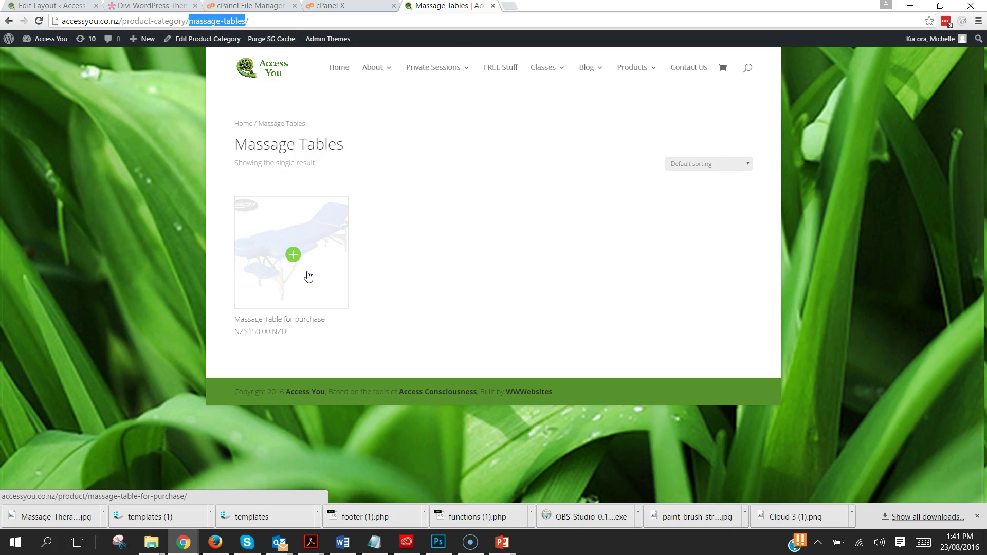
- Append -massage-tables to archive-product.php, making it archive-product-massage-tables.php
left_click(265, 7)
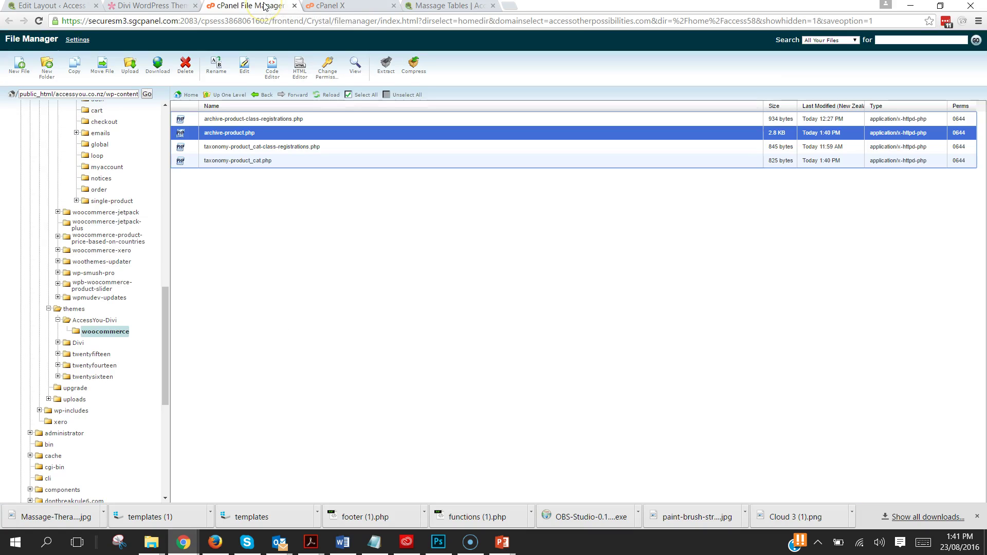
left_click(229, 104)
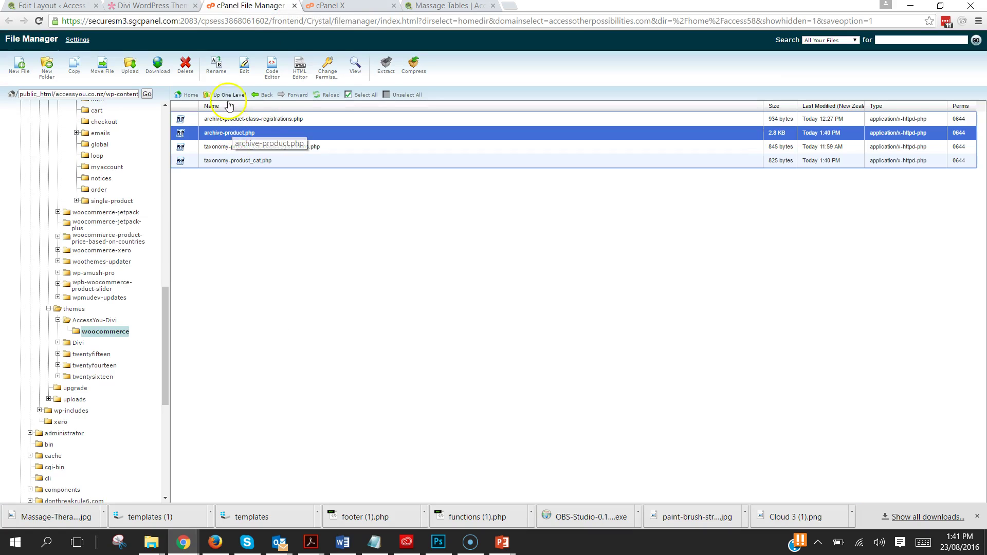
left_click(216, 133)
left_click(247, 134)
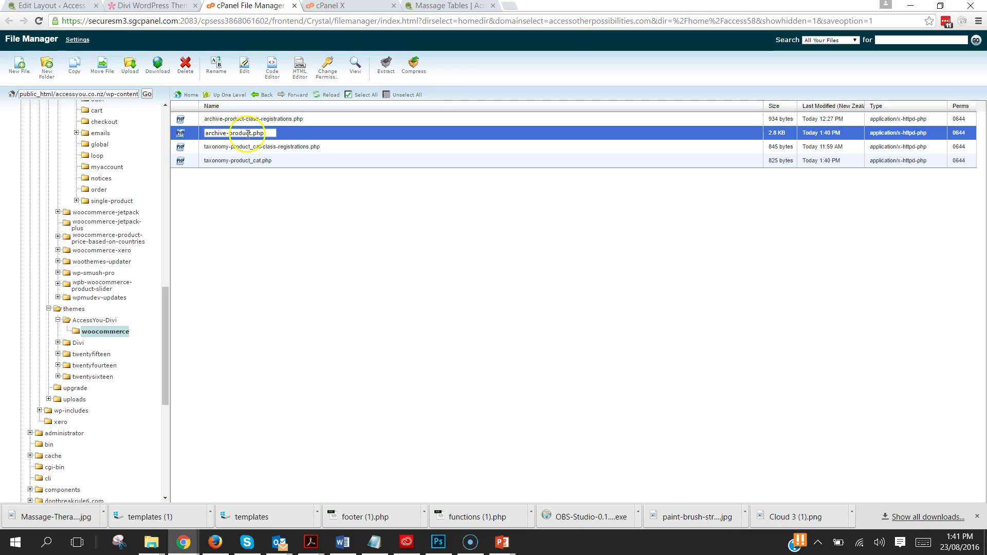
left_click(248, 182)
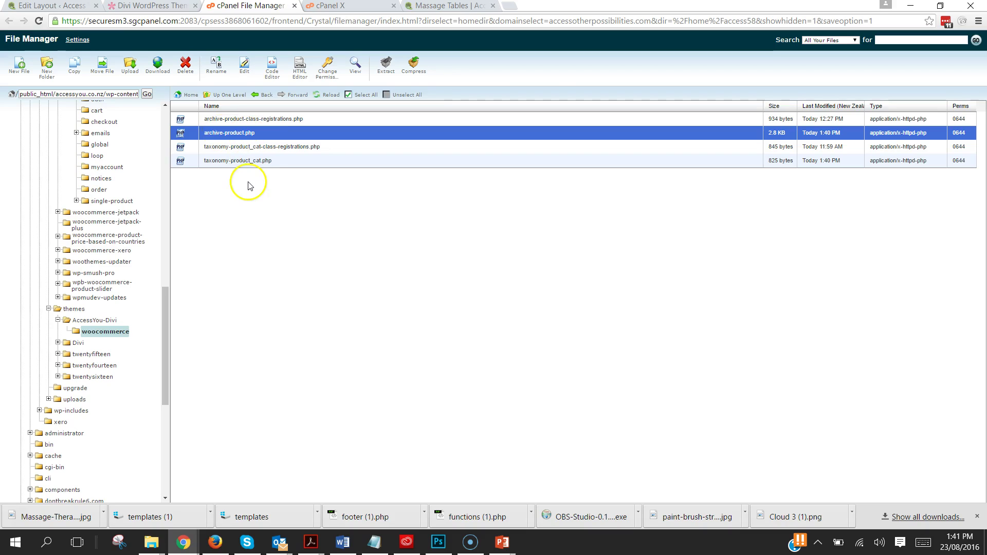
left_click(209, 132)
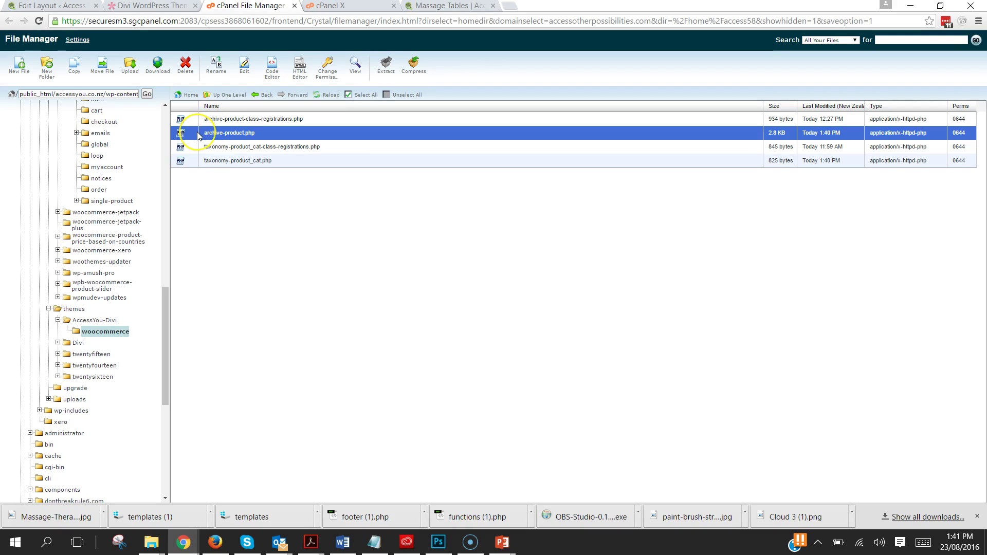
left_click(216, 67)
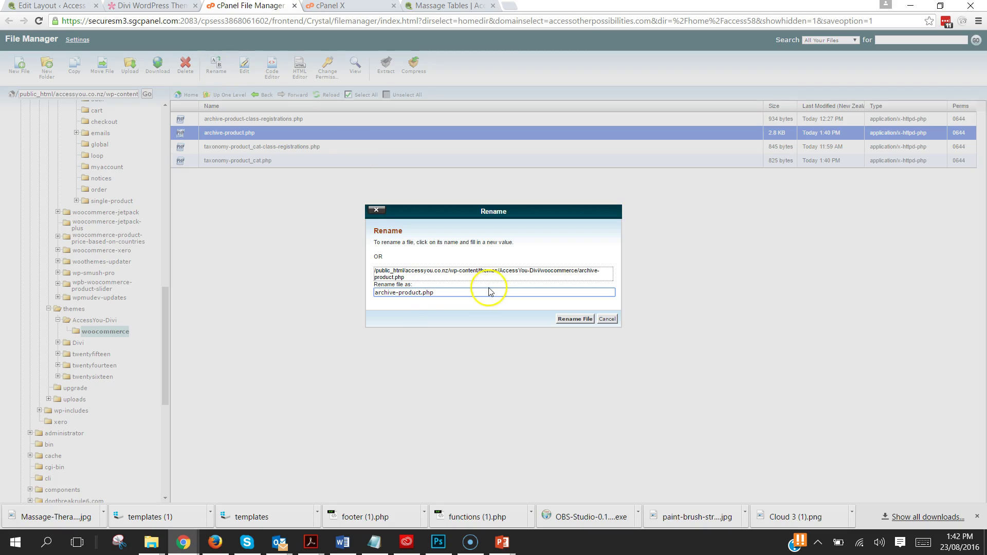
left_click(421, 292)
type("s")
type("-massage-tables")
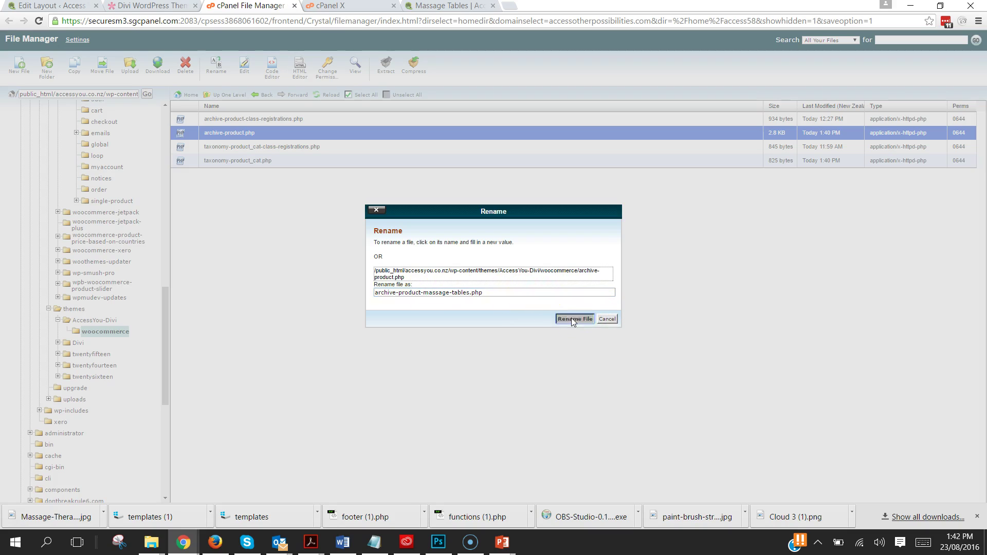
left_click(572, 319)
left_click(254, 236)
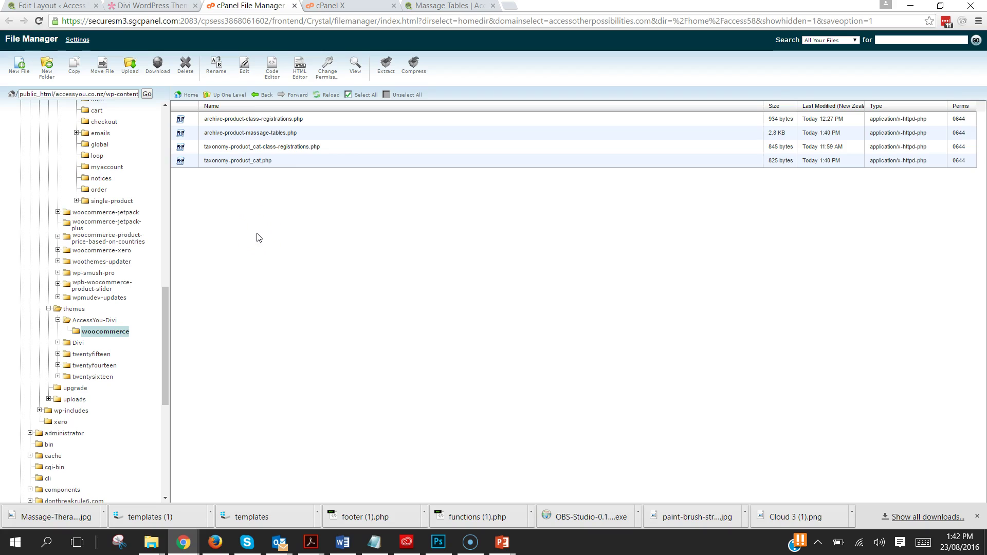
- Add -massage-tables before .php in taxonomy-product_cat.php's name, making it taxonomy-product_cat-massage-tables.php
left_click(205, 161)
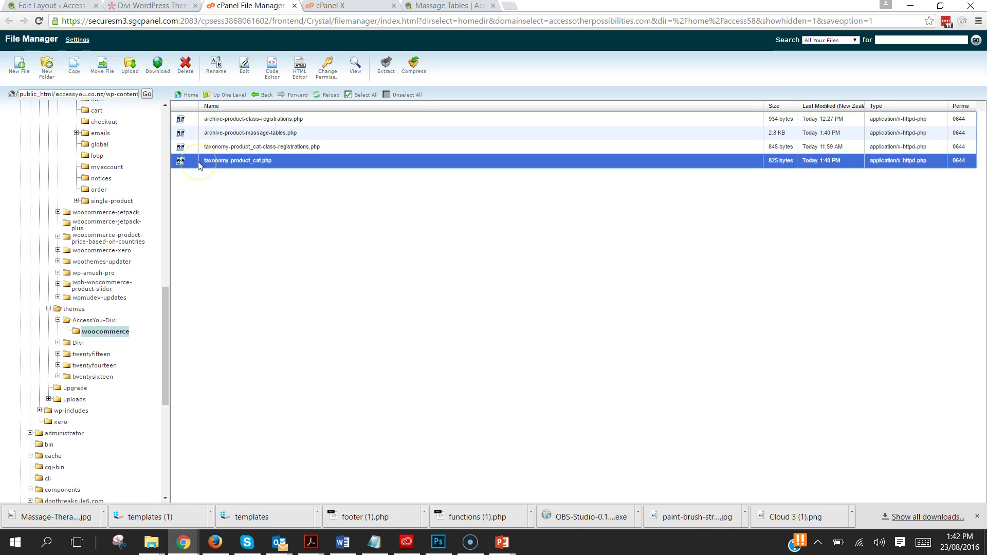
left_click(220, 70)
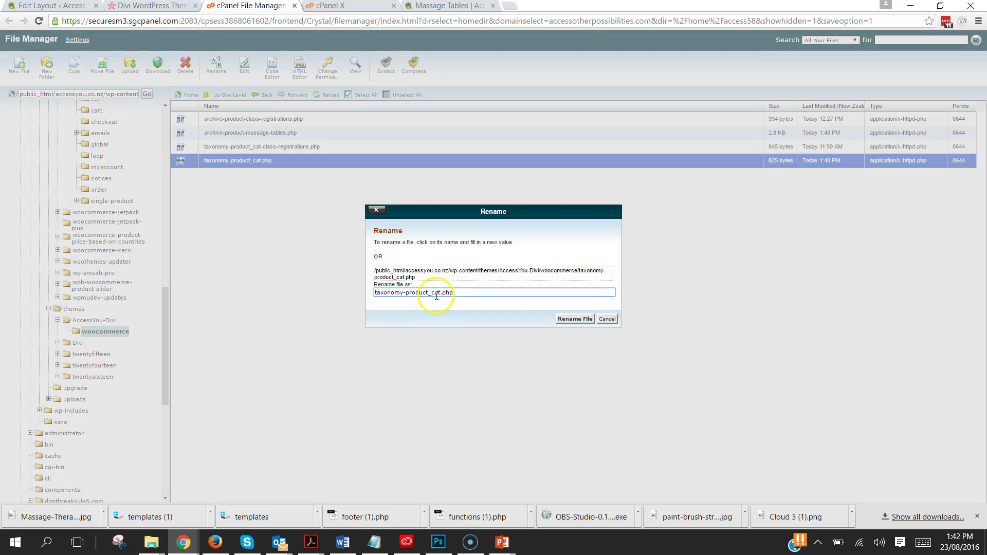
type("s")
key("ctrl+v")
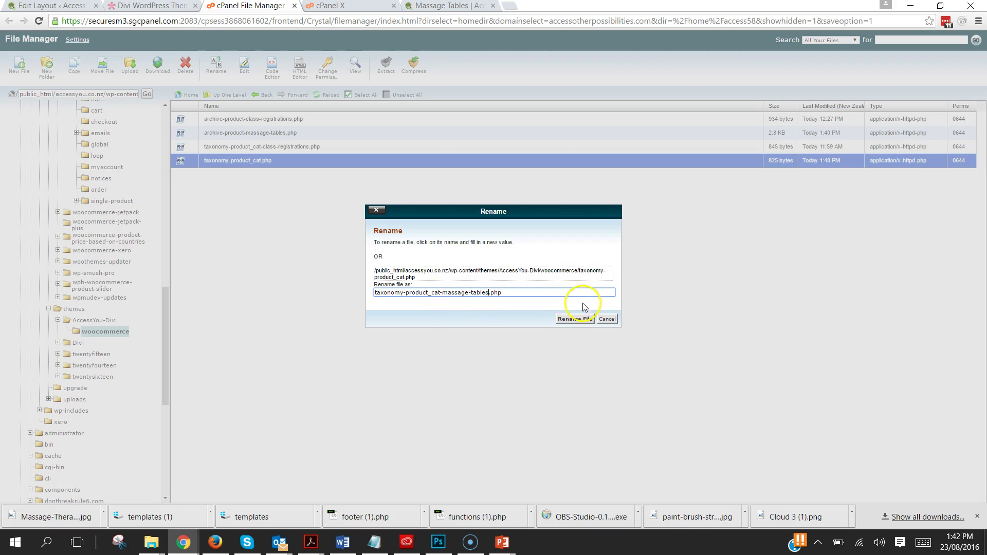
left_click(570, 319)
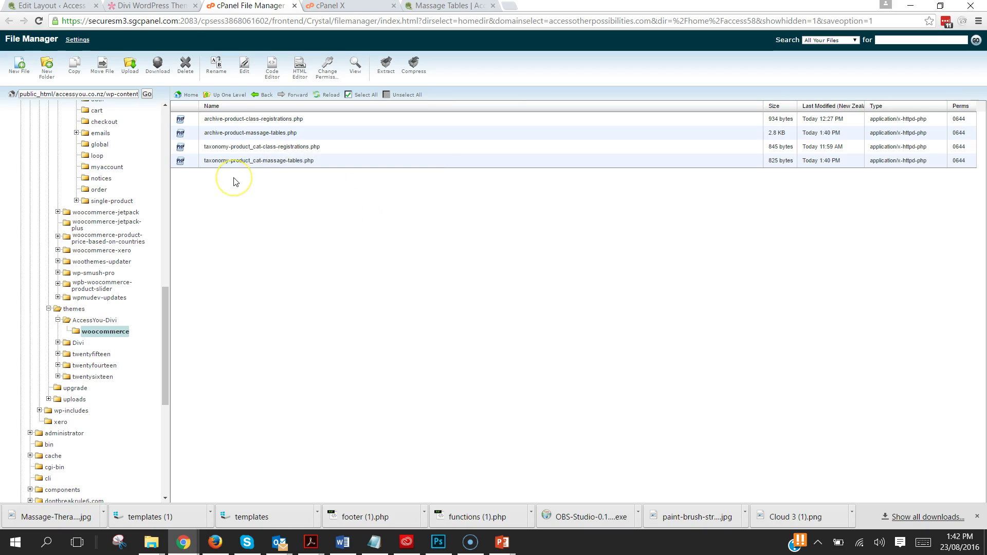
left_click(182, 162)
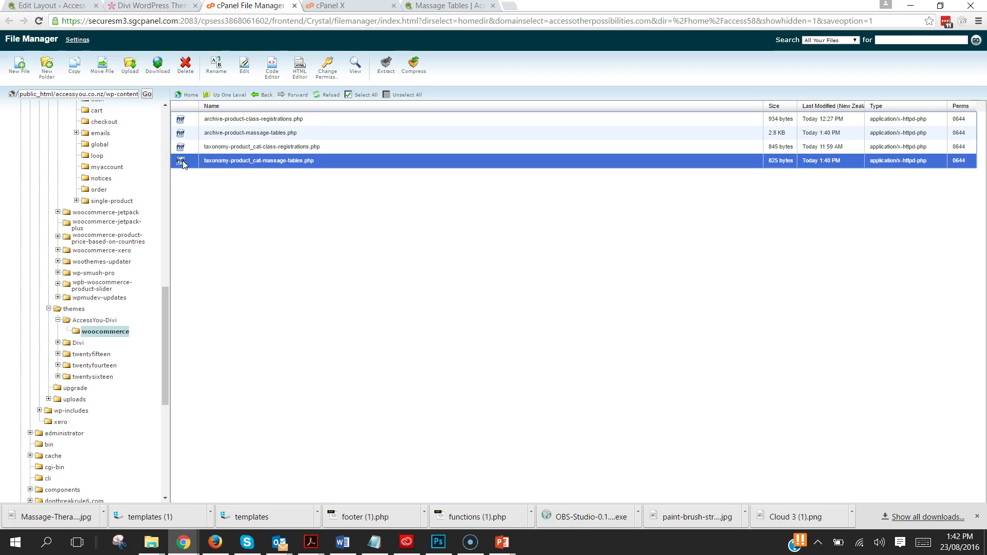
- Change line 22 of the taxonomy template to load 'archive-product-massage-tables.php' and save it
left_click(272, 74)
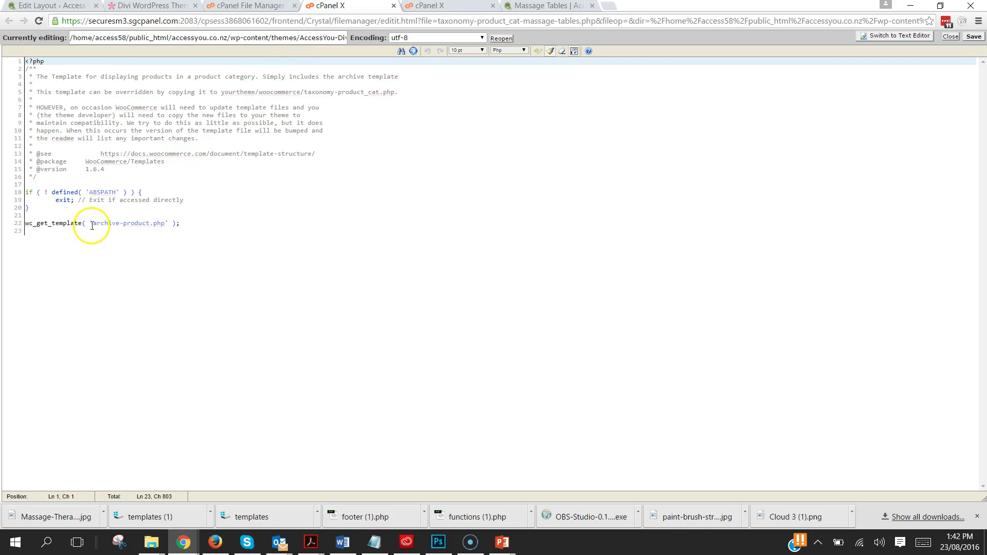
left_click_drag(93, 225, 171, 224)
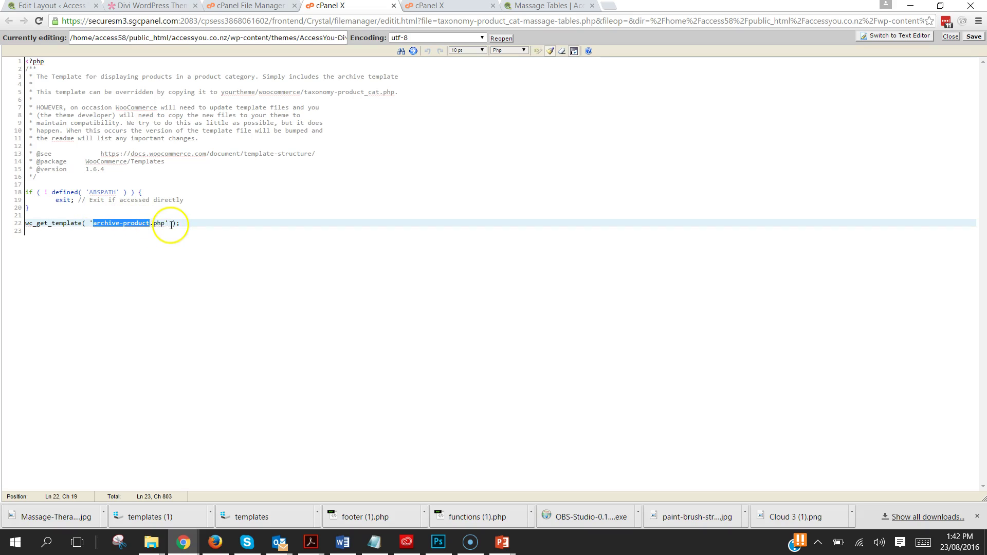
left_click(161, 225)
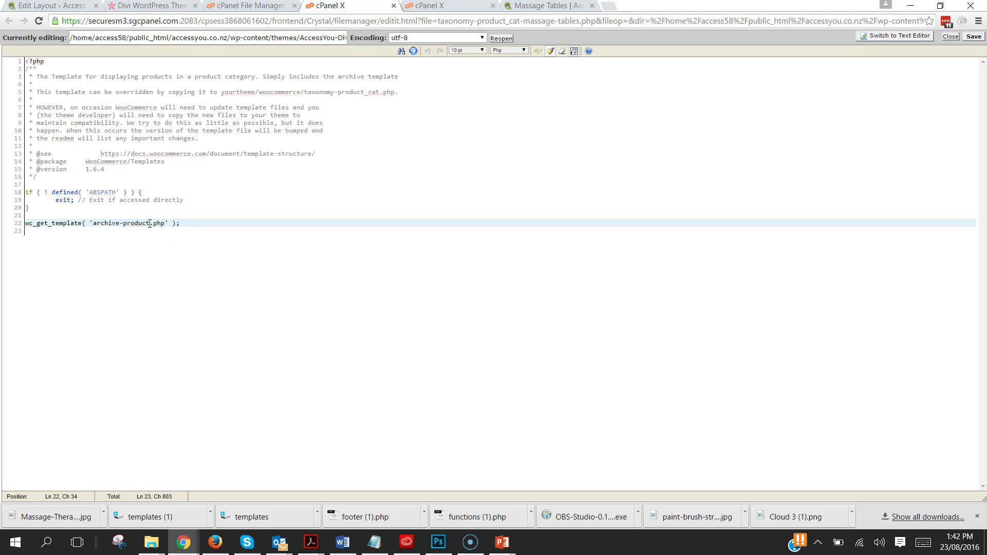
type("-")
key("ctrl+v")
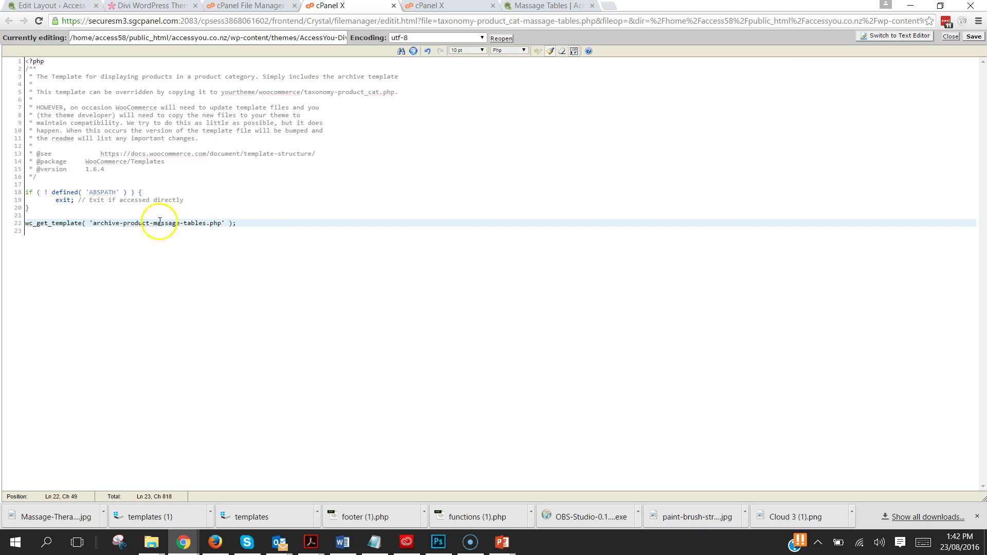
left_click(268, 250)
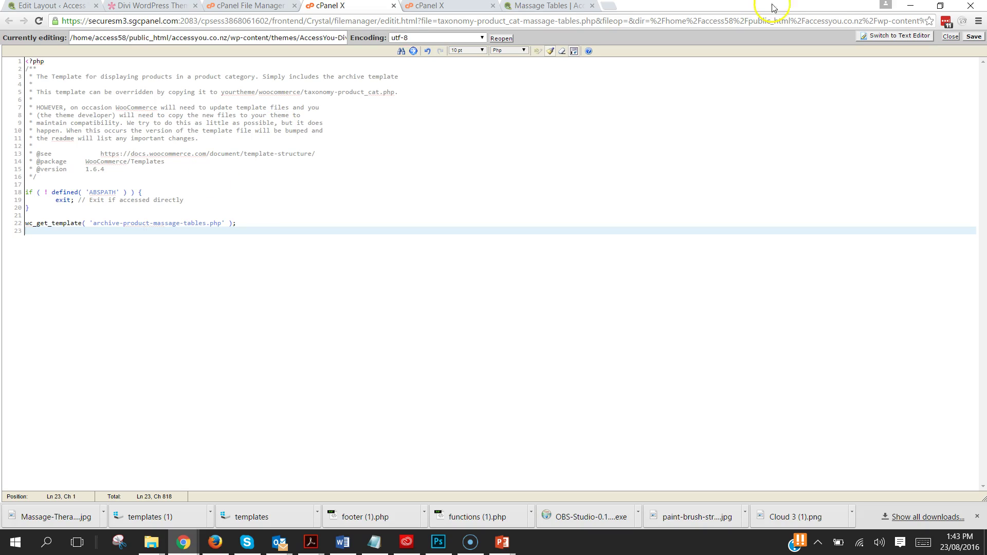
left_click(973, 37)
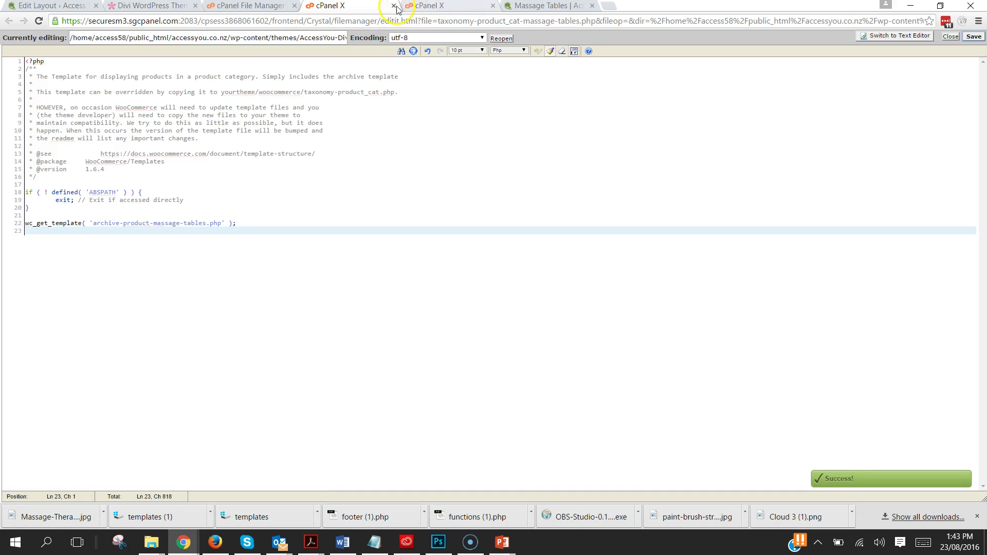
left_click(394, 7)
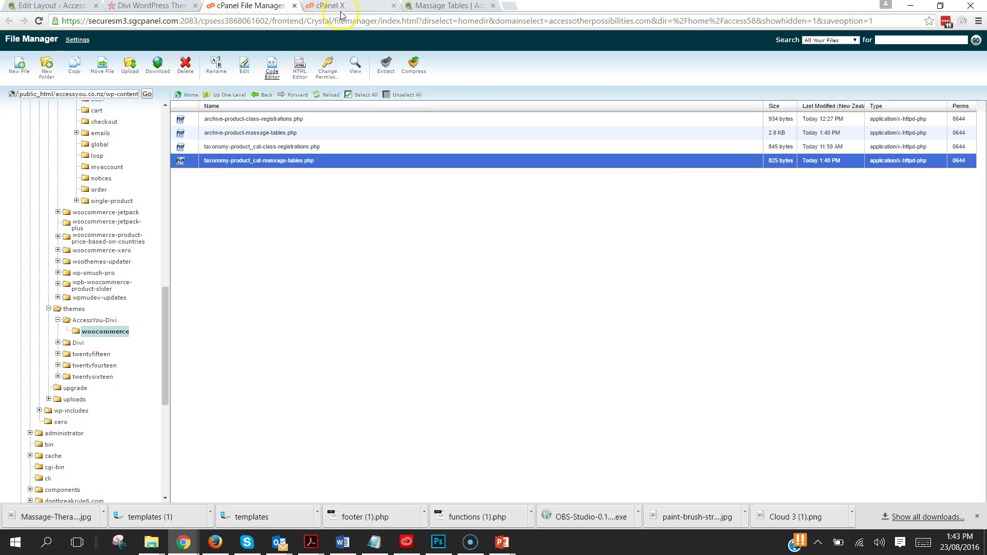
- Open archive-product-massage-tables.php in the Code Editor and compare it with the class-registrations template
left_click(191, 135)
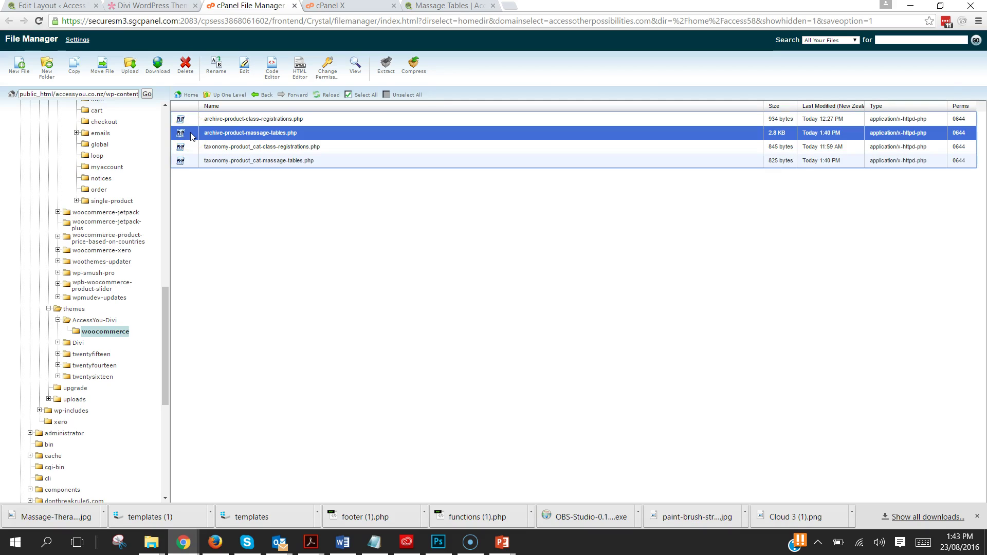
left_click_drag(280, 135, 288, 134)
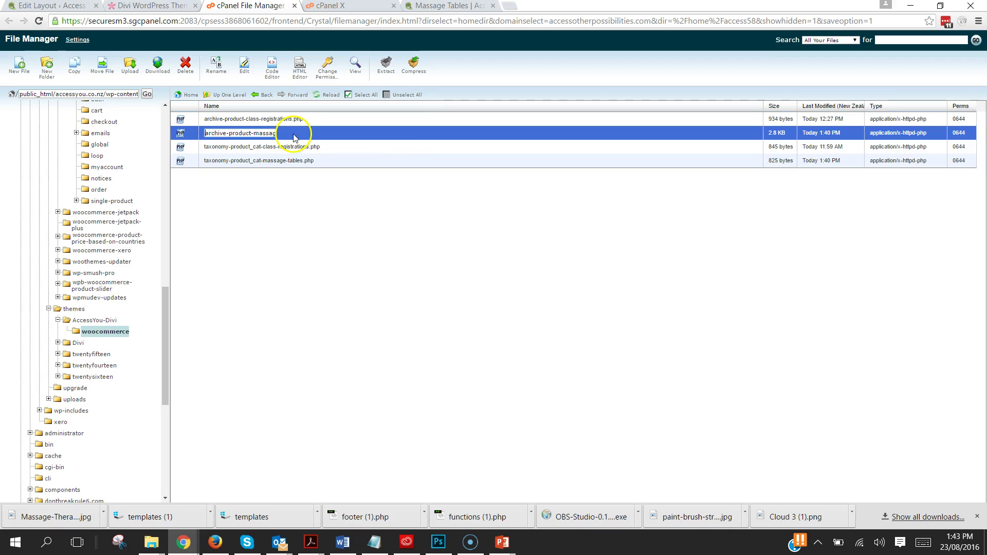
left_click(192, 138)
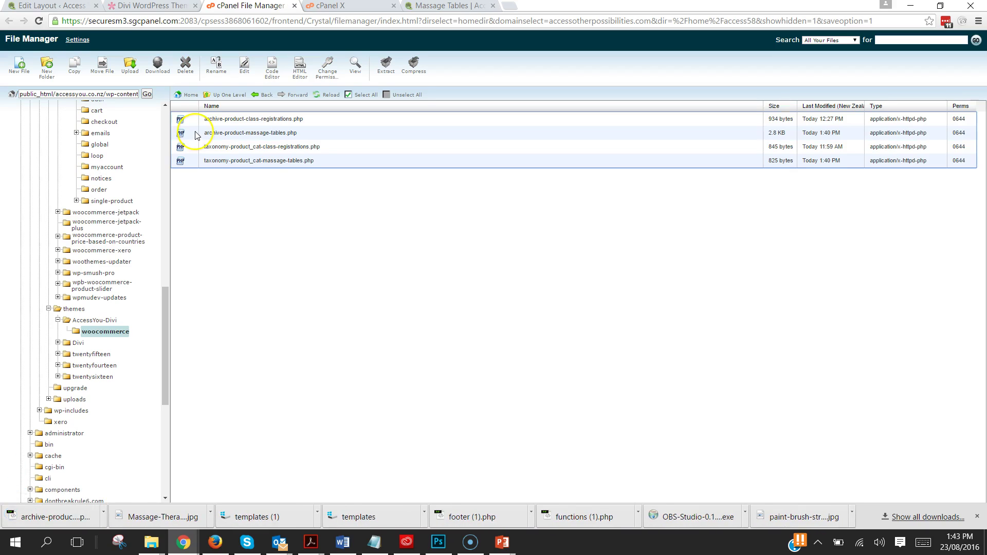
left_click(201, 131)
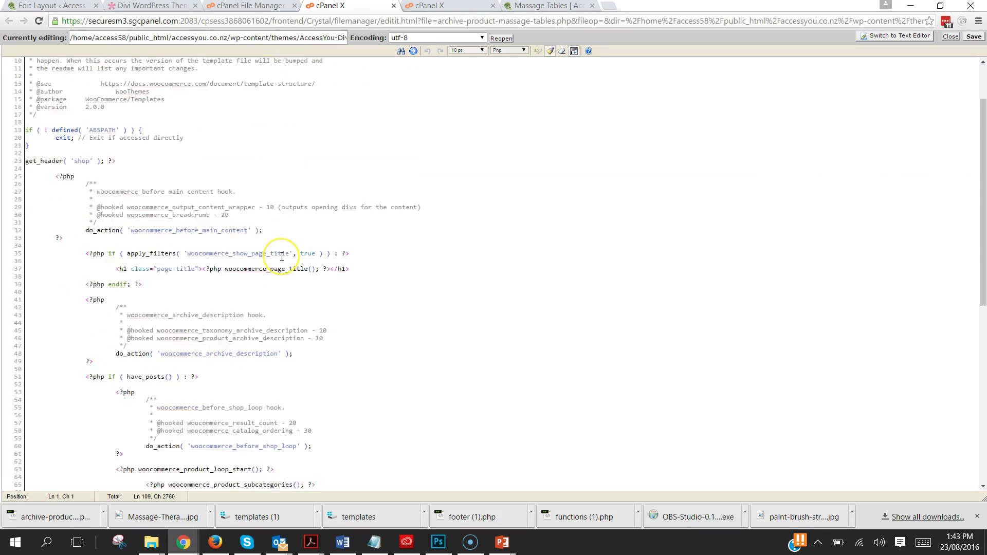
scroll(281, 256, "down", 1)
scroll(282, 256, "up", 8)
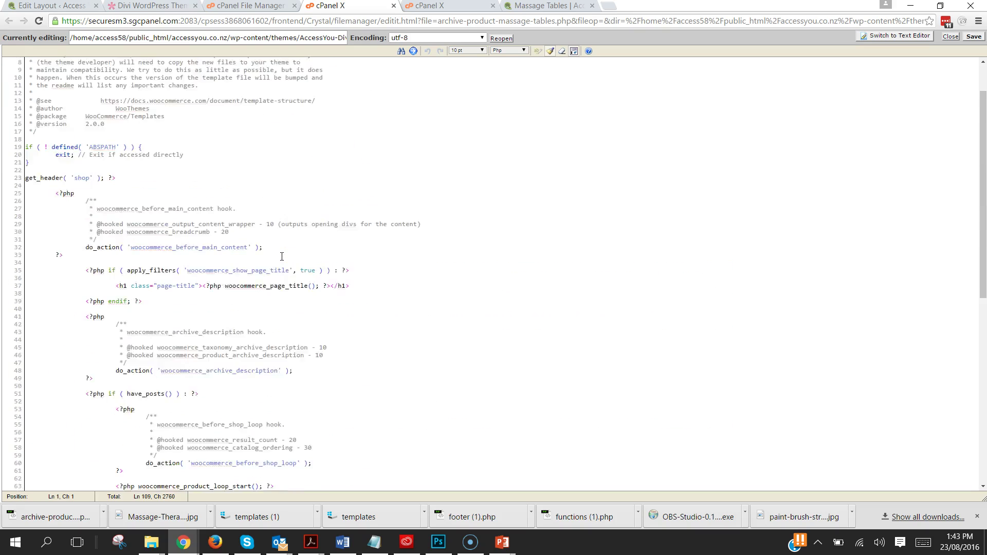
left_click(272, 259)
scroll(272, 260, "down", 4)
scroll(273, 260, "down", 4)
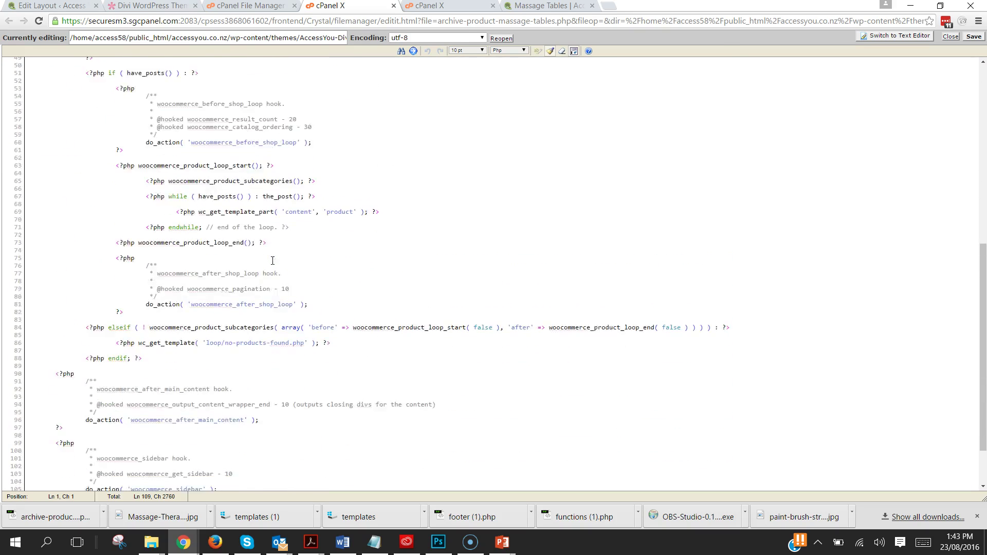
scroll(270, 260, "up", 8)
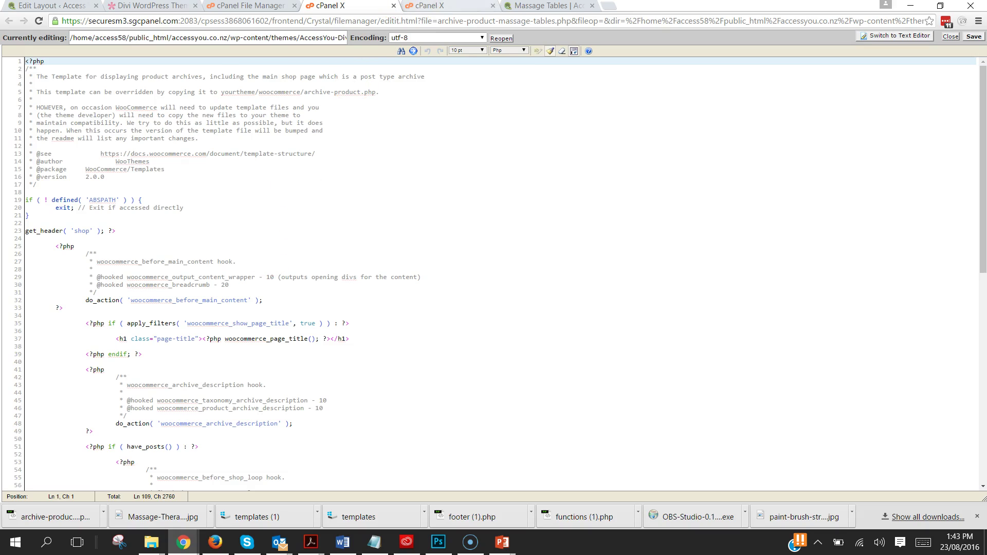
left_click(427, 6)
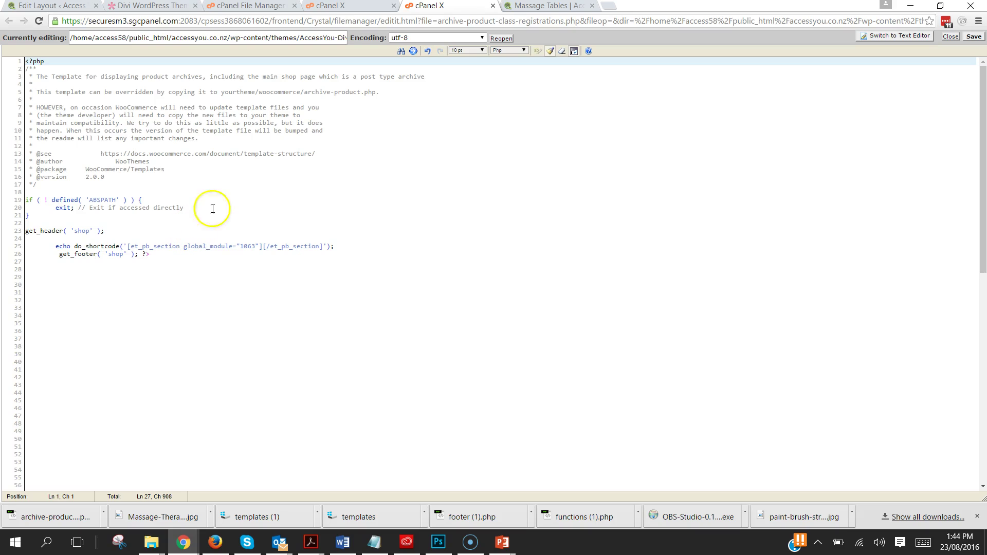
- Delete the product loop code, leaving only get_header('shop') and get_footer('shop') in the massage-tables template
left_click(370, 10)
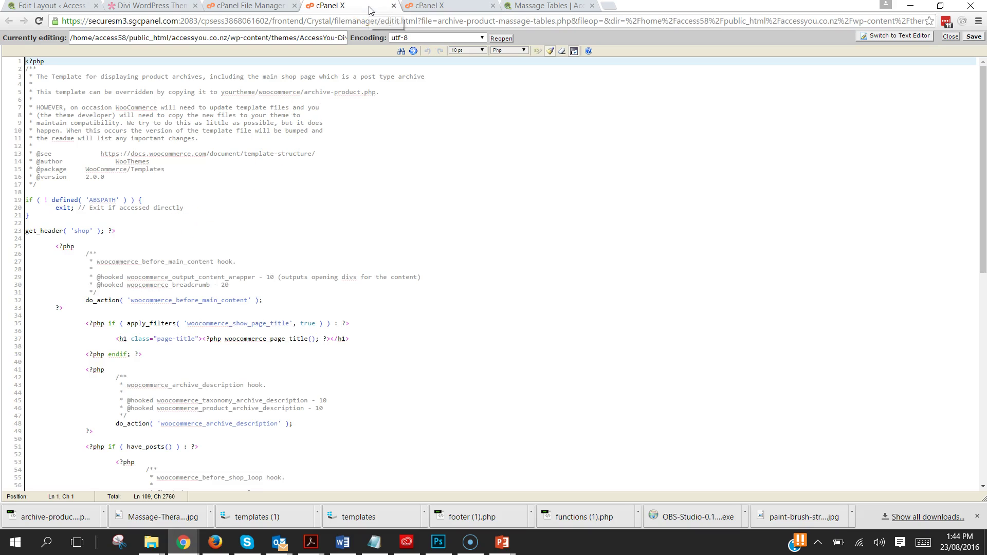
left_click(107, 229)
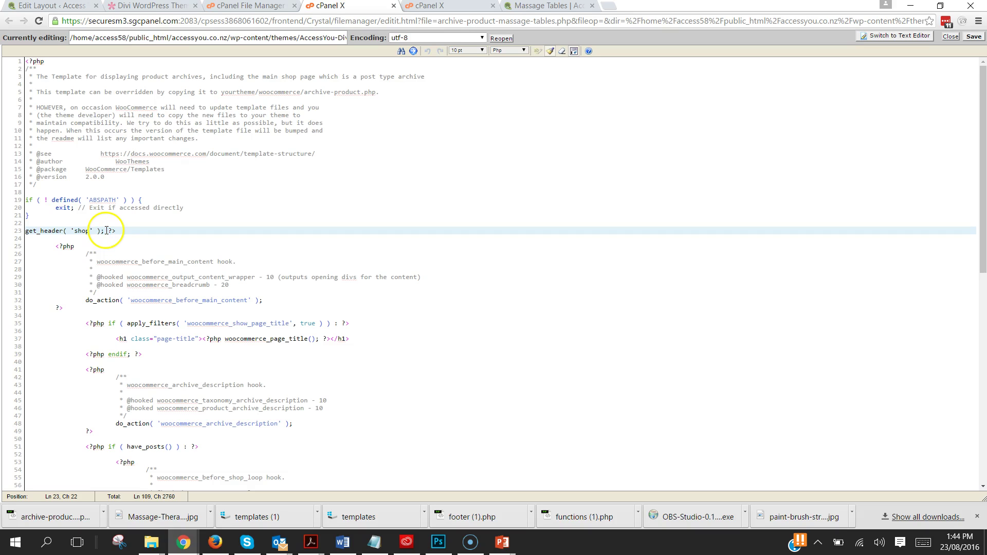
left_click_drag(106, 230, 46, 448)
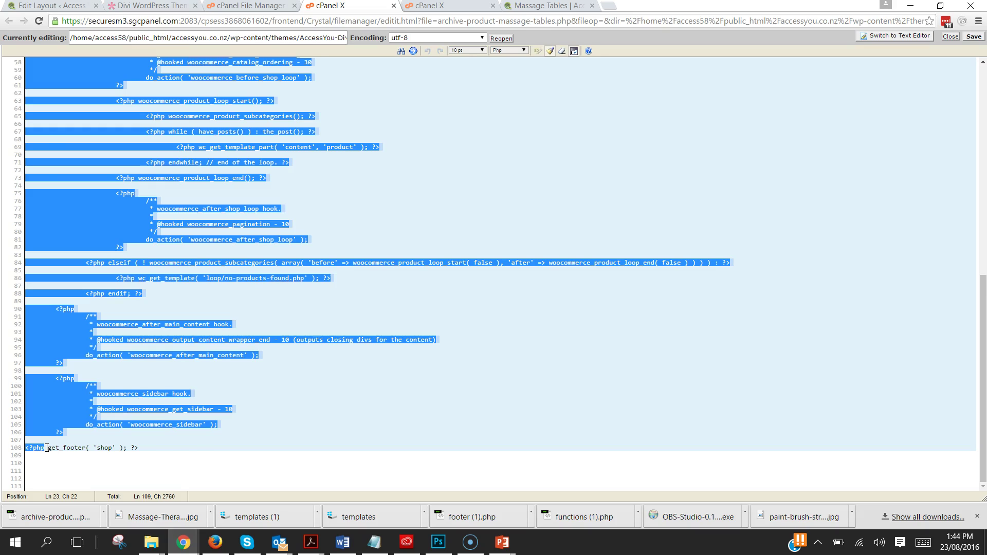
key("Delete")
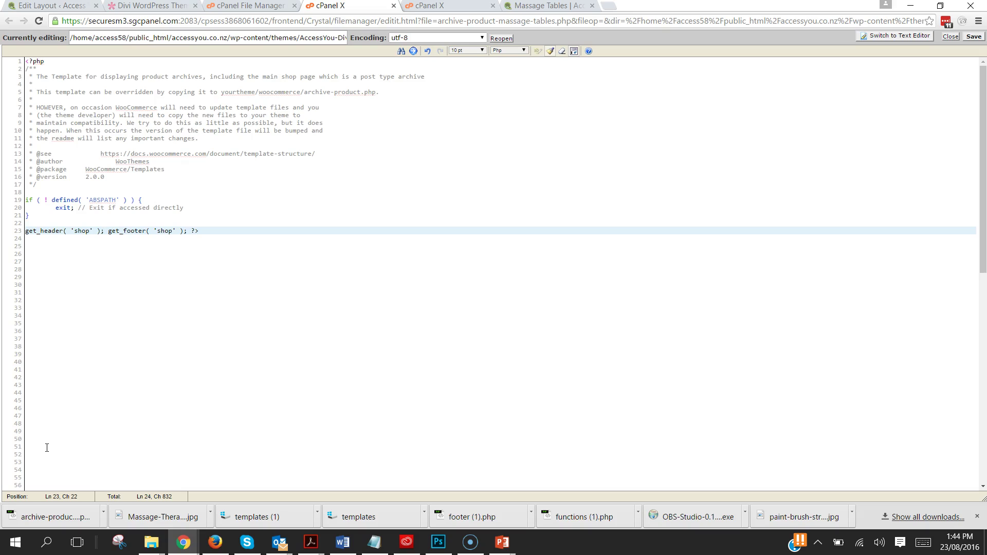
key("Return")
key("Return")
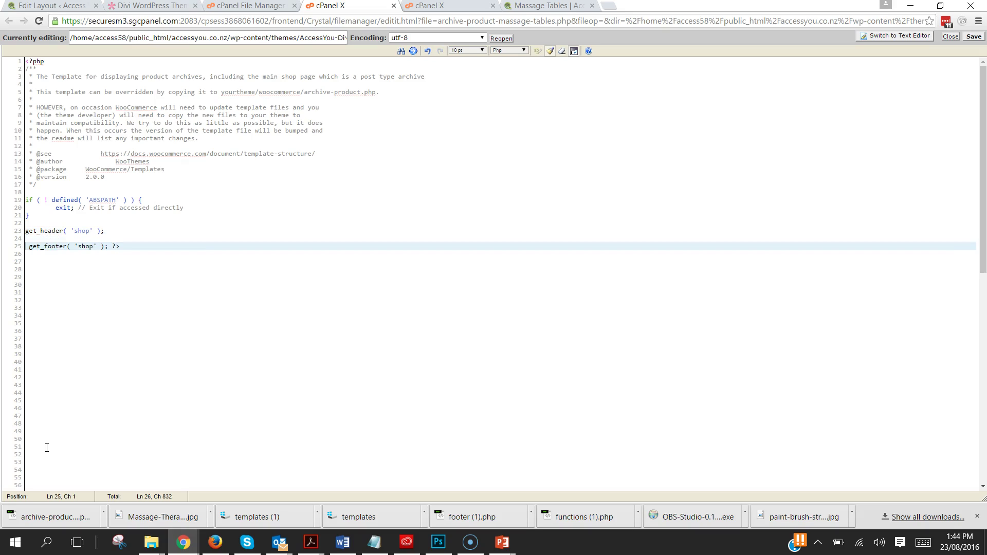
key("Up")
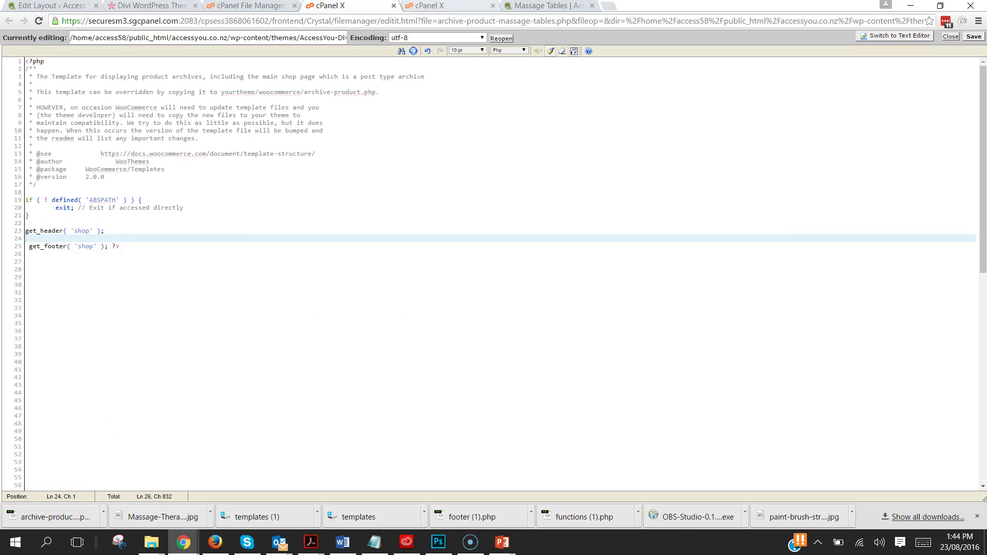
- Copy the echo do_shortcode global_module="1063" line from the class-registrations template into the massage-tables template
left_click(442, 6)
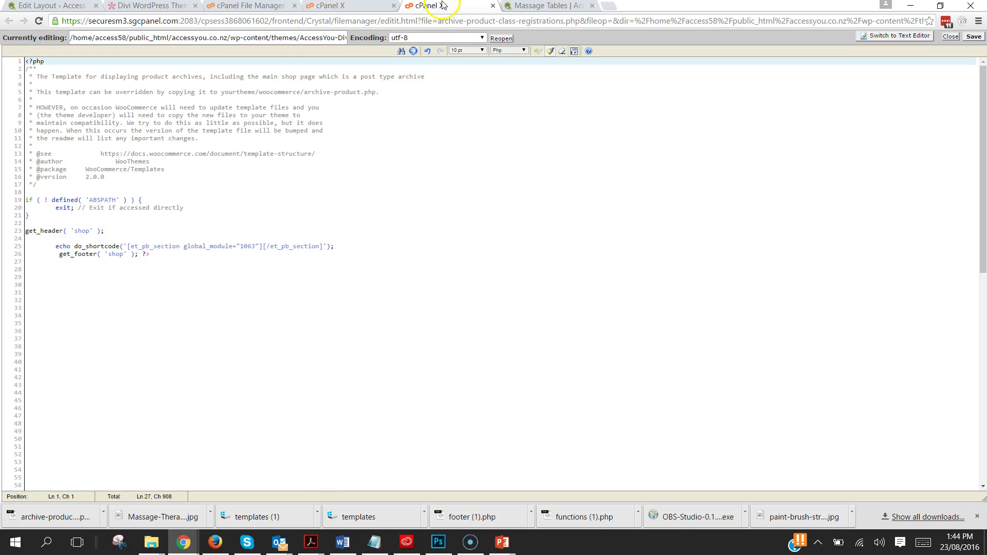
left_click_drag(353, 245, 56, 246)
key("ctrl+c")
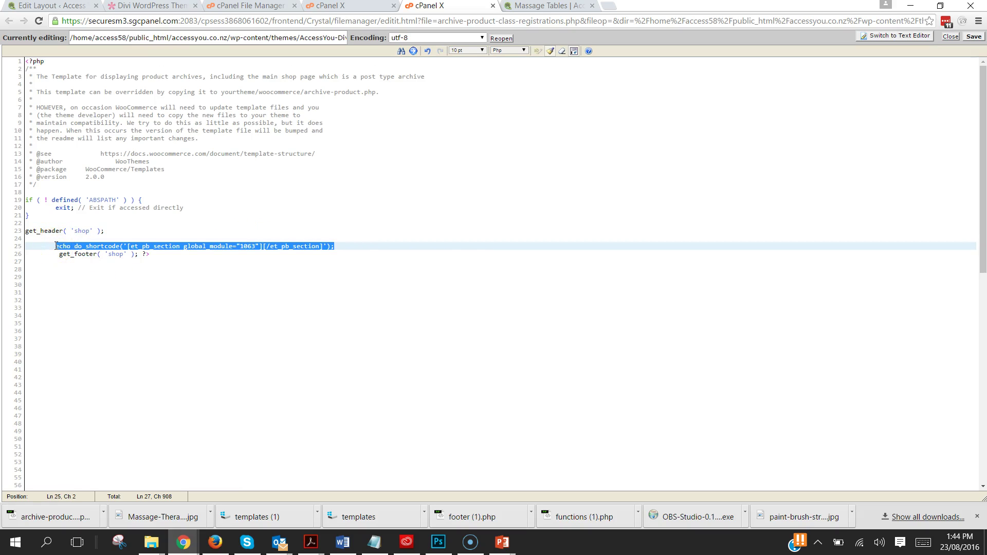
key("ctrl+shift+Tab")
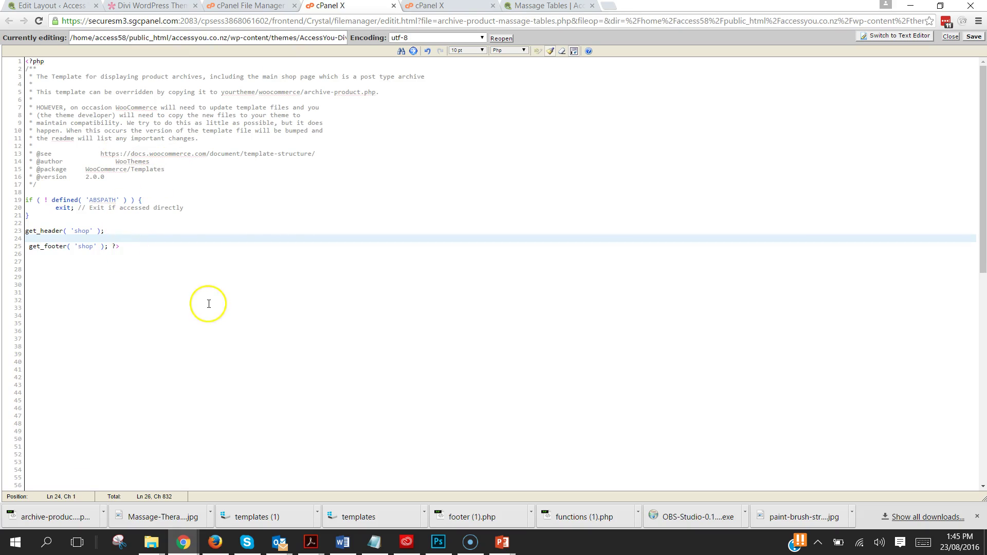
key("ctrl+v")
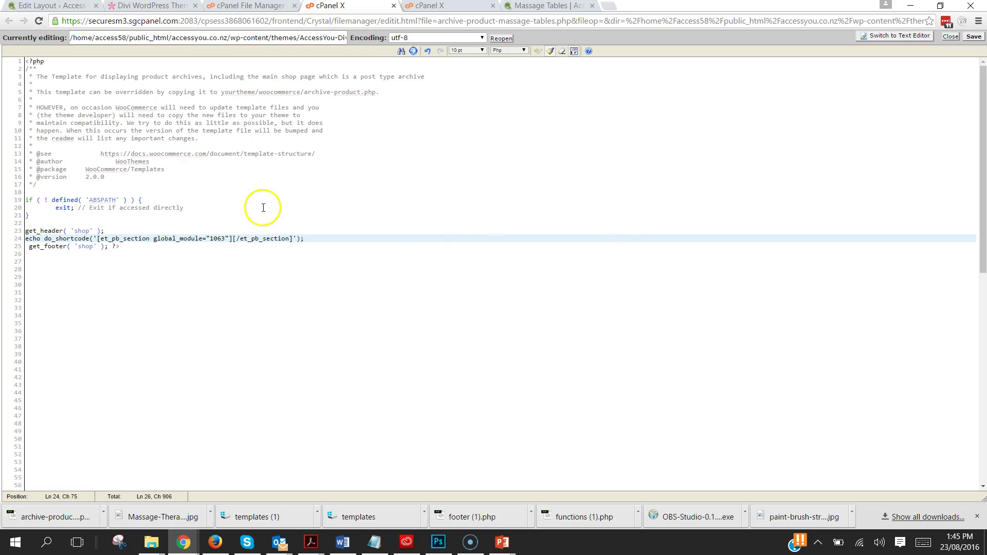
left_click_drag(209, 237, 225, 236)
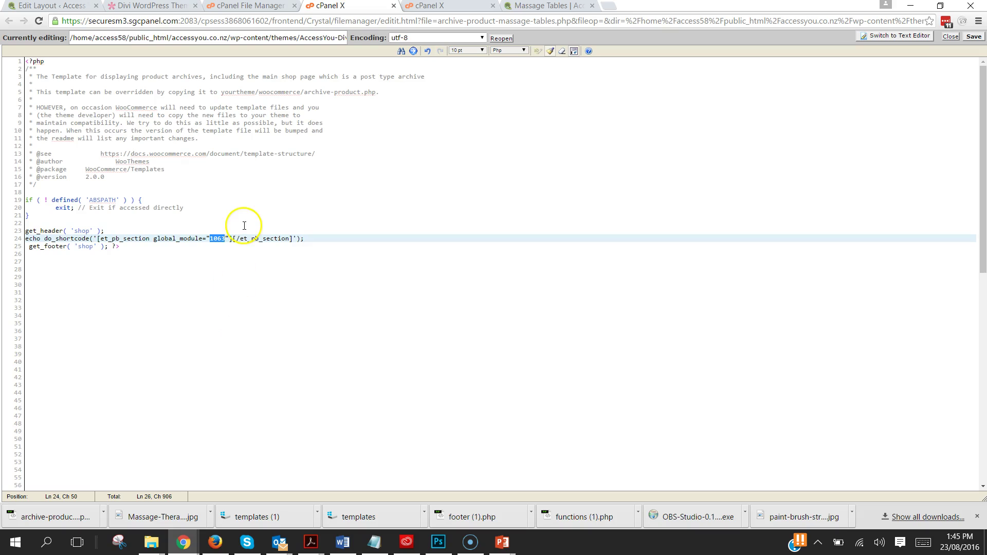
key("ctrl+1")
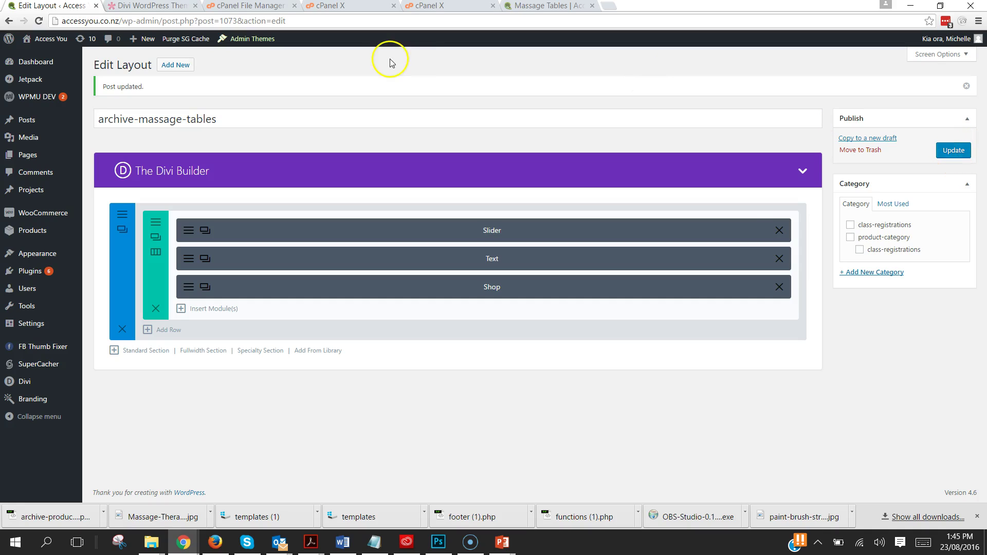
- Replace 1063 with 1073, the archive-massage-tables layout's post ID, in the template's shortcode
double_click(228, 21)
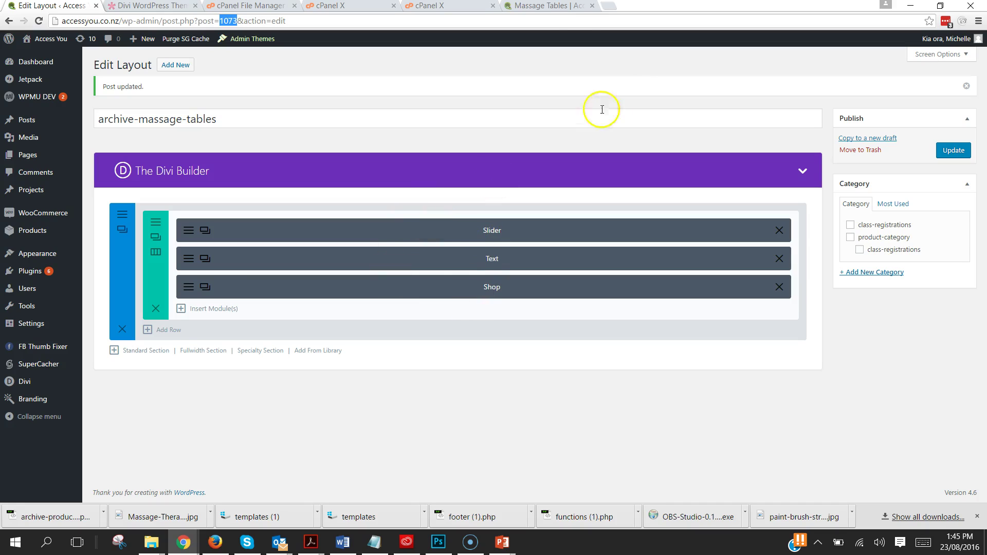
left_click(318, 6)
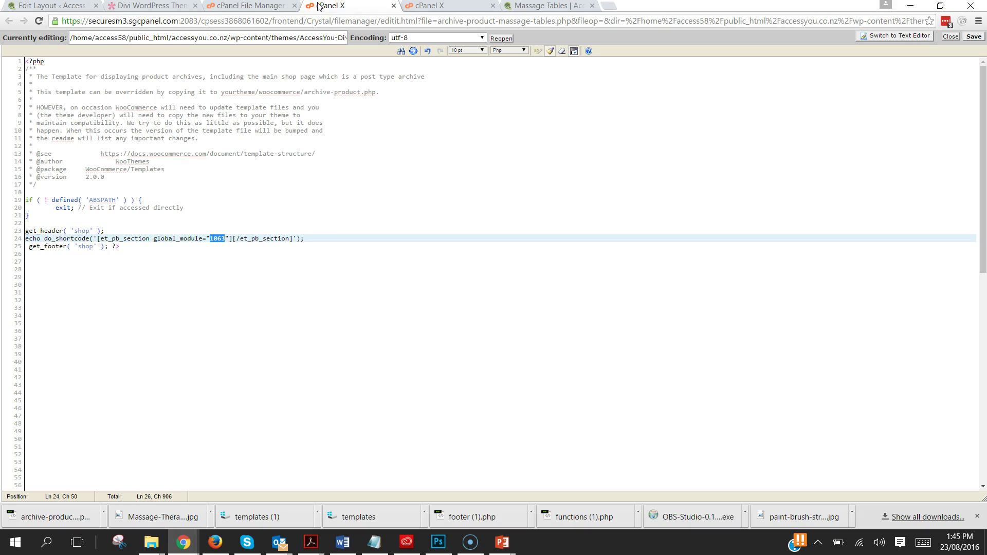
type("1073")
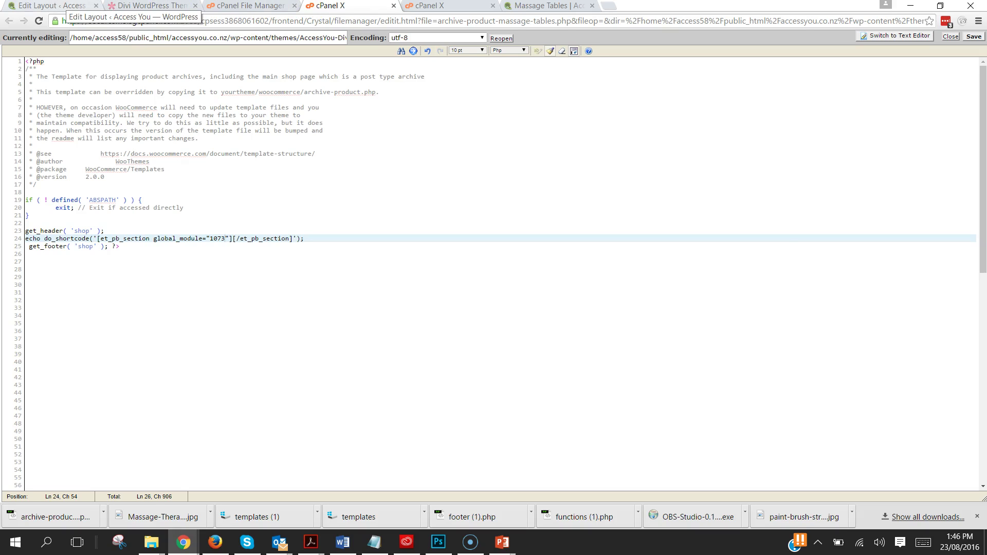
- Save archive-product-massage-tables.php in cPanel File Manager and view the live Massage Tables page
left_click(51, 6)
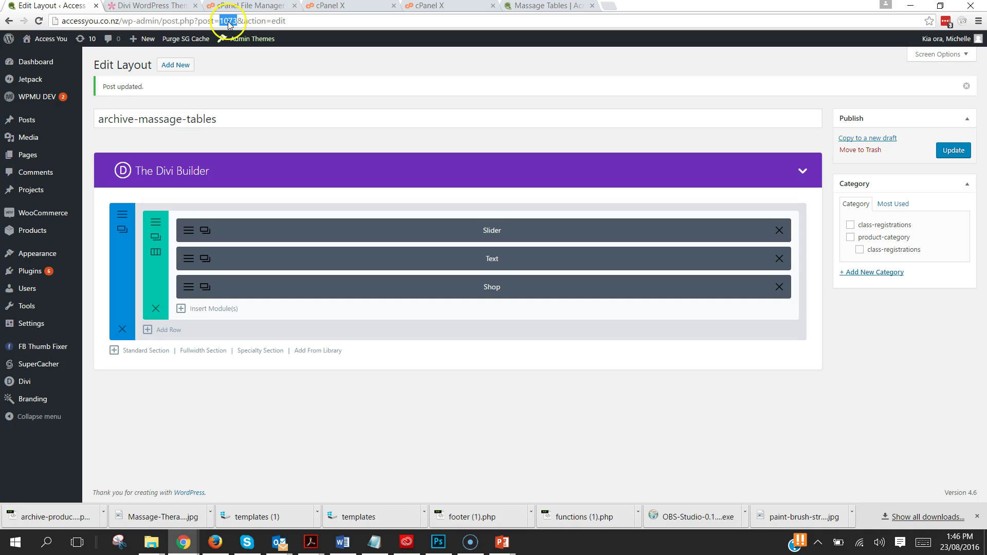
left_click(448, 136)
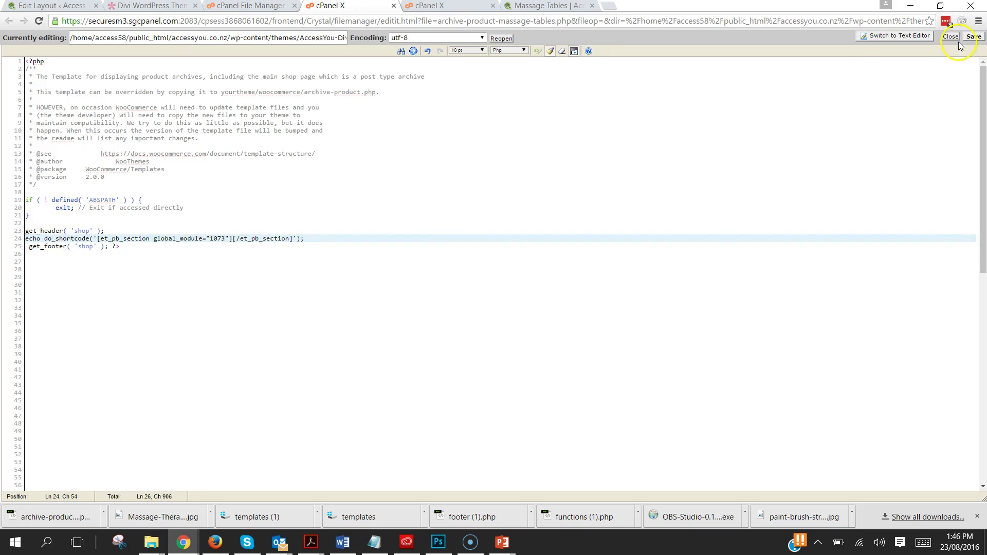
left_click(973, 37)
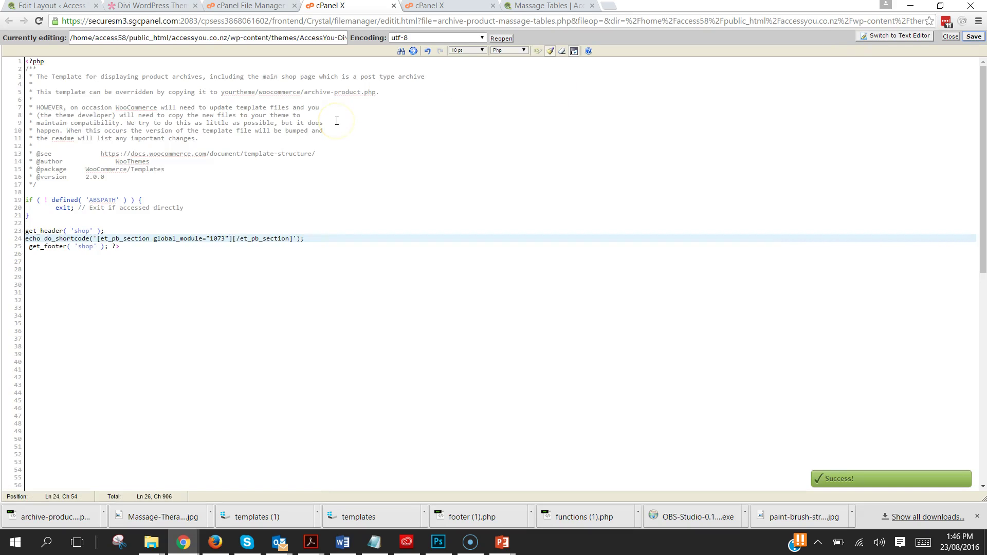
left_click(545, 5)
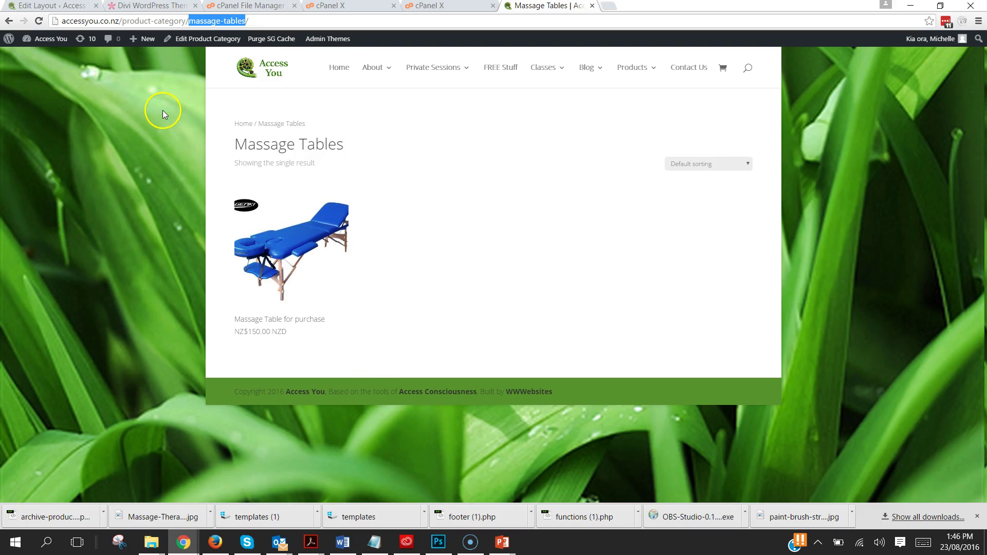
- Reload the Massage Tables page, review its slider, intro text and product, and dismiss the calendar notification
left_click(40, 21)
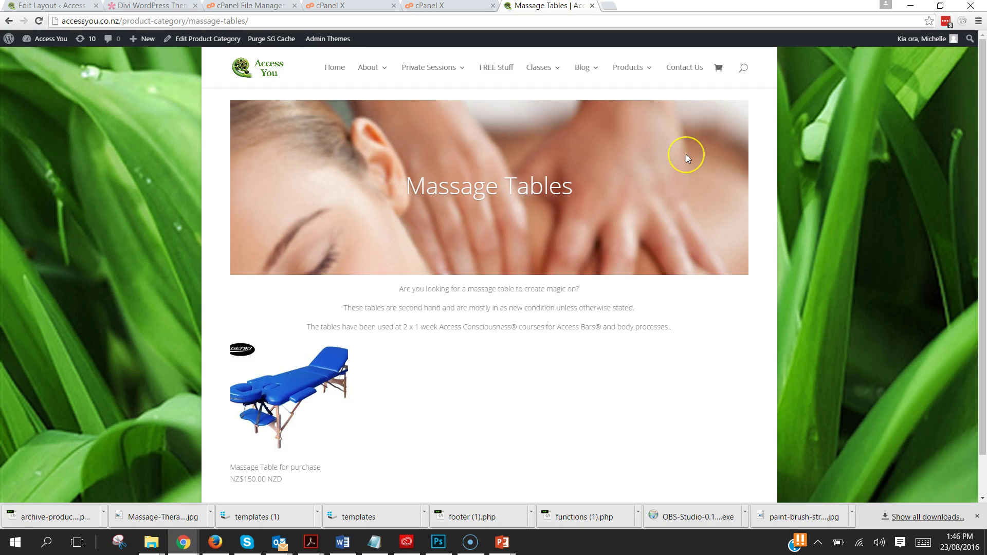
scroll(685, 154, "down", 1)
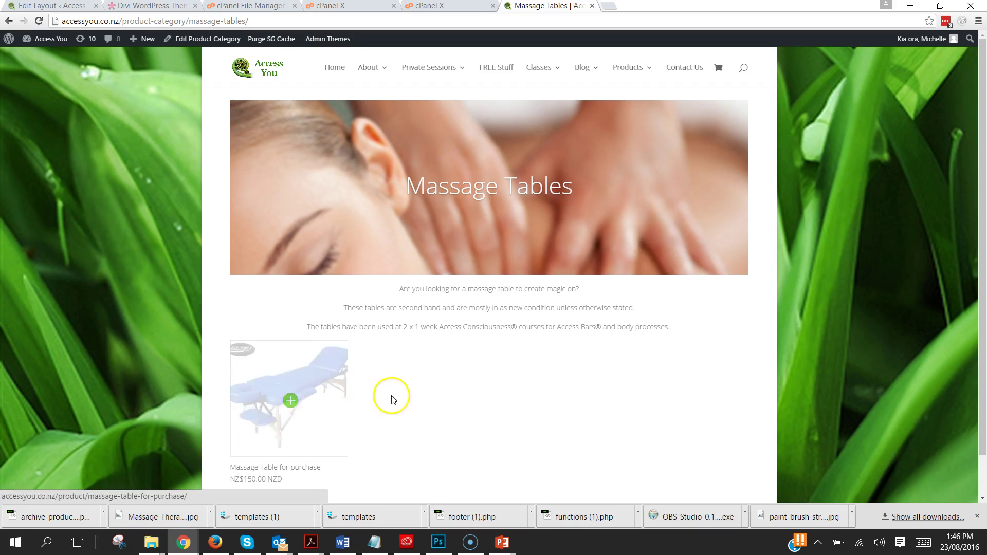
scroll(685, 406, "down", 1)
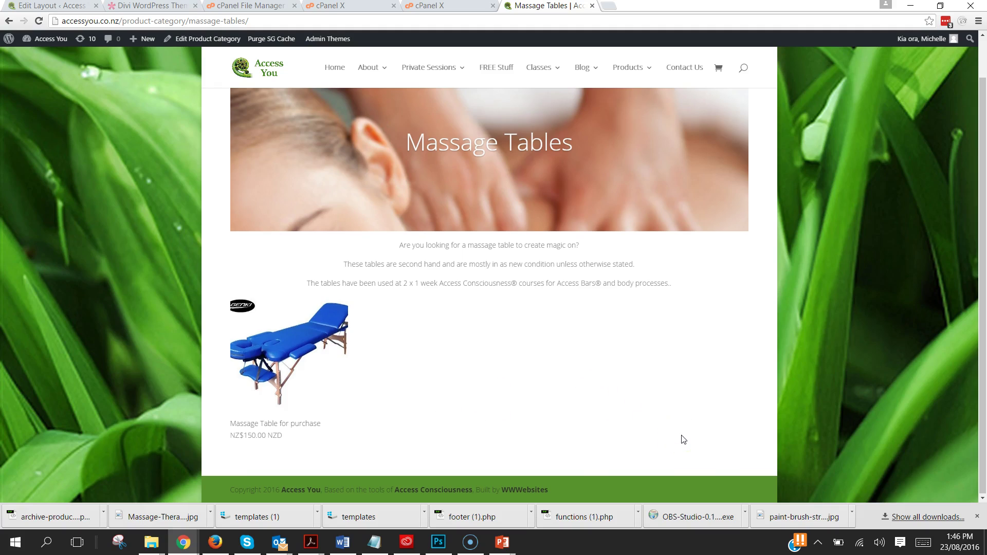
scroll(683, 439, "up", 1)
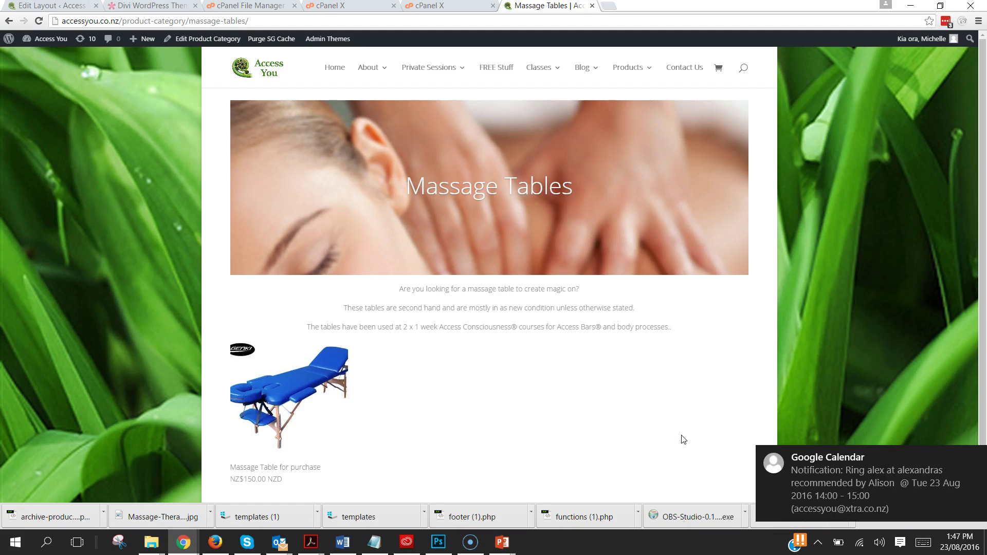
left_click(972, 458)
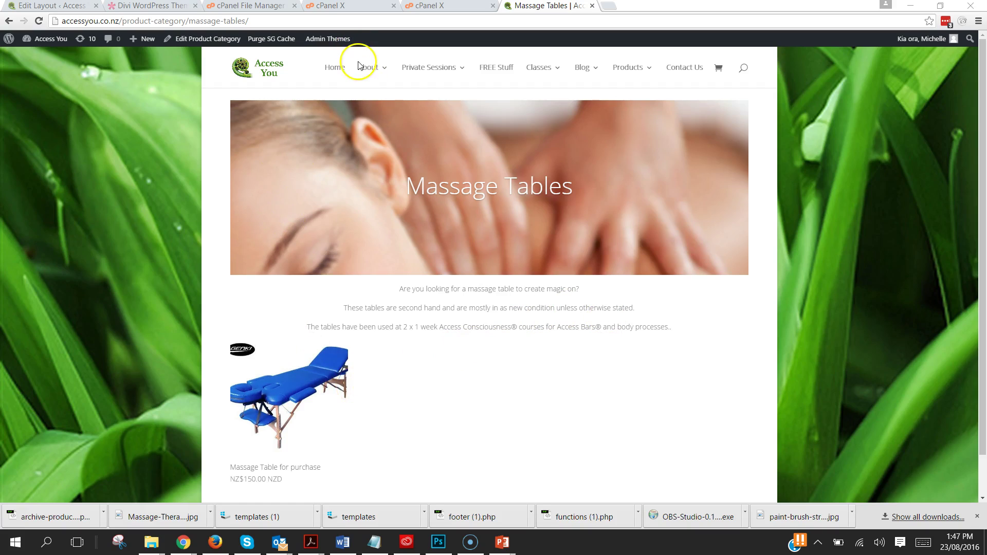
- Append 'for Sale' to the slide heading and update the archive-massage-tables layout
left_click(76, 9)
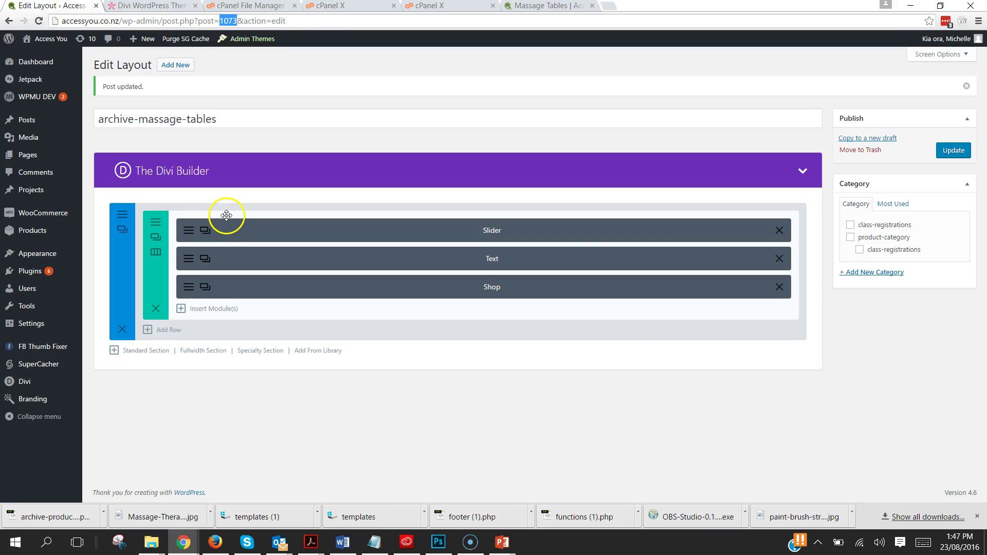
left_click(188, 233)
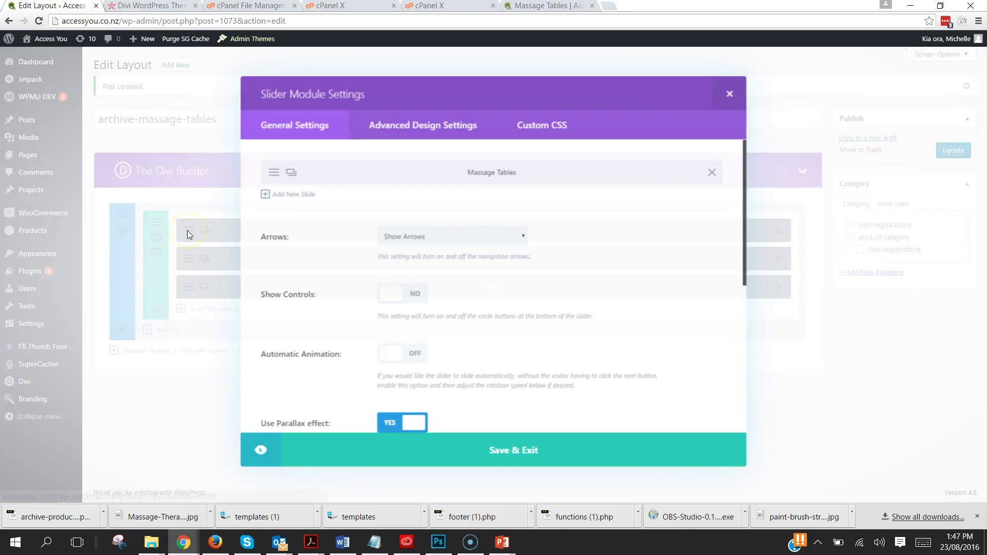
left_click(287, 172)
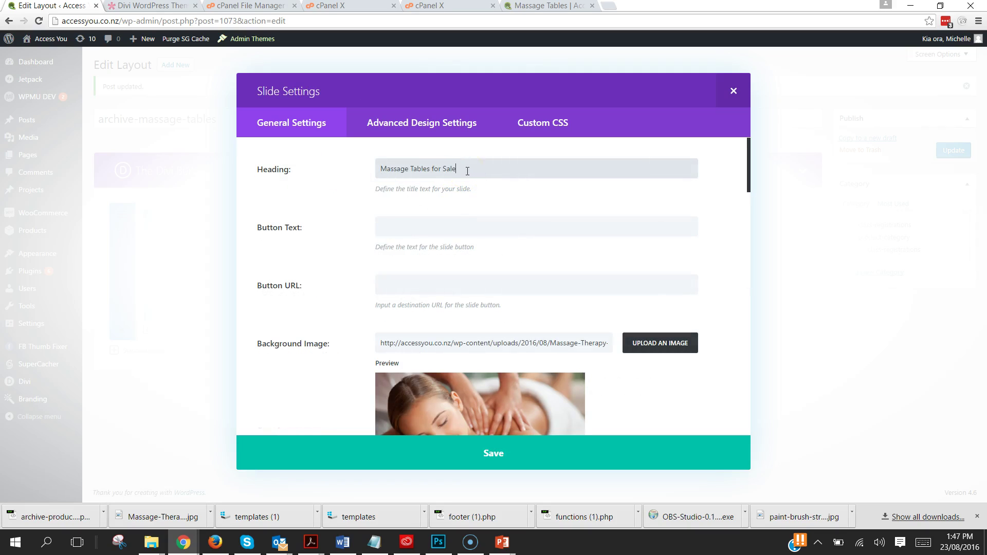
type("for Sale")
left_click(493, 443)
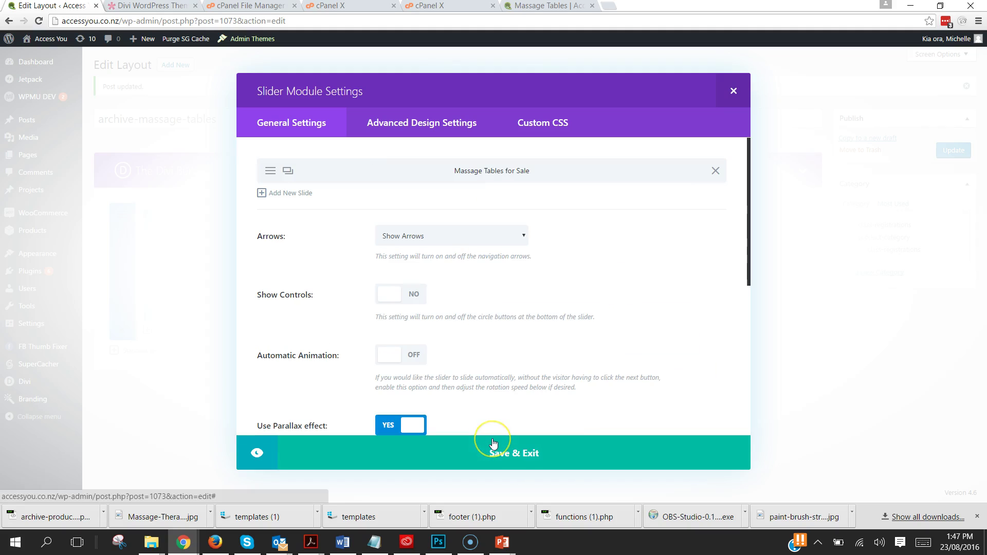
left_click(521, 451)
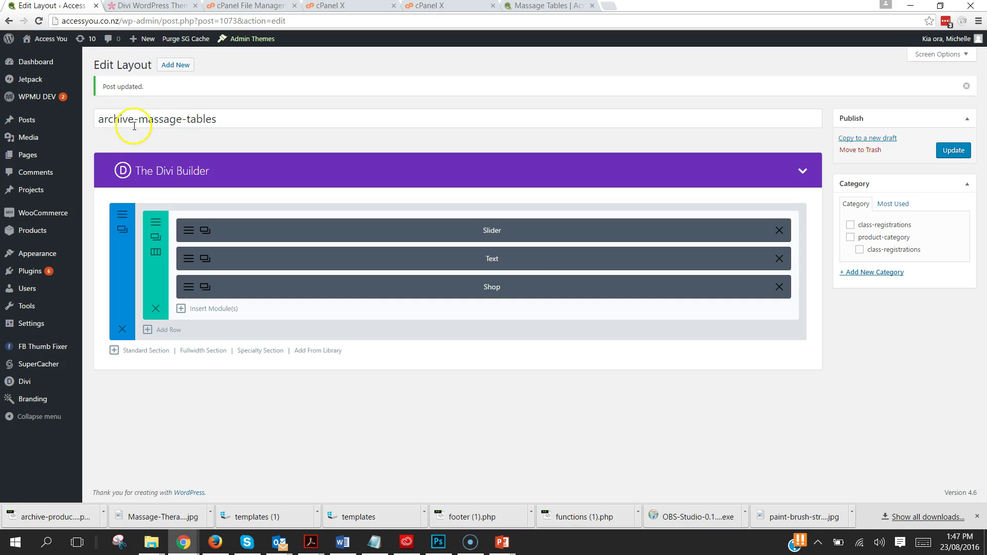
left_click(951, 151)
- Reload the live page to confirm the 'Massage Tables for Sale' heading, then return to the layout editor
left_click(534, 6)
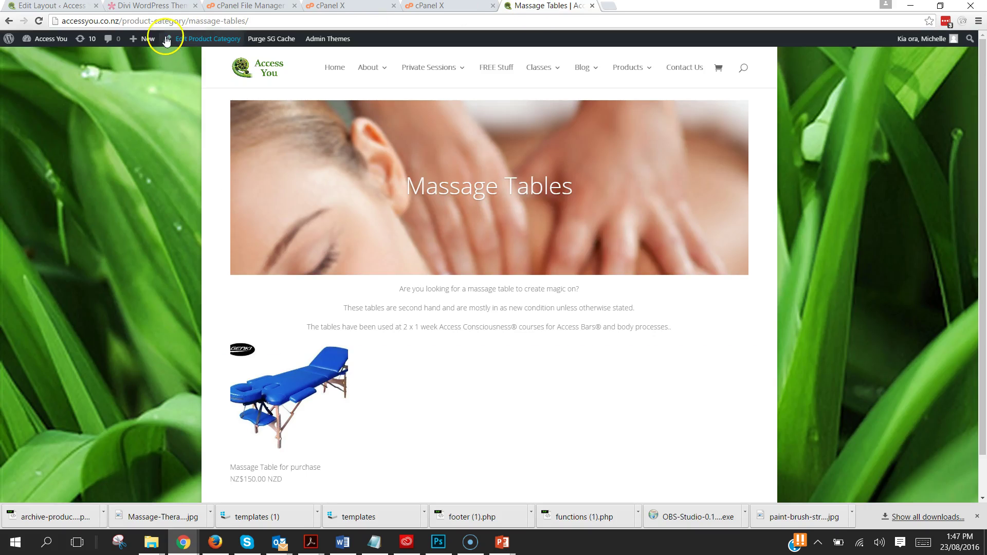
left_click(39, 22)
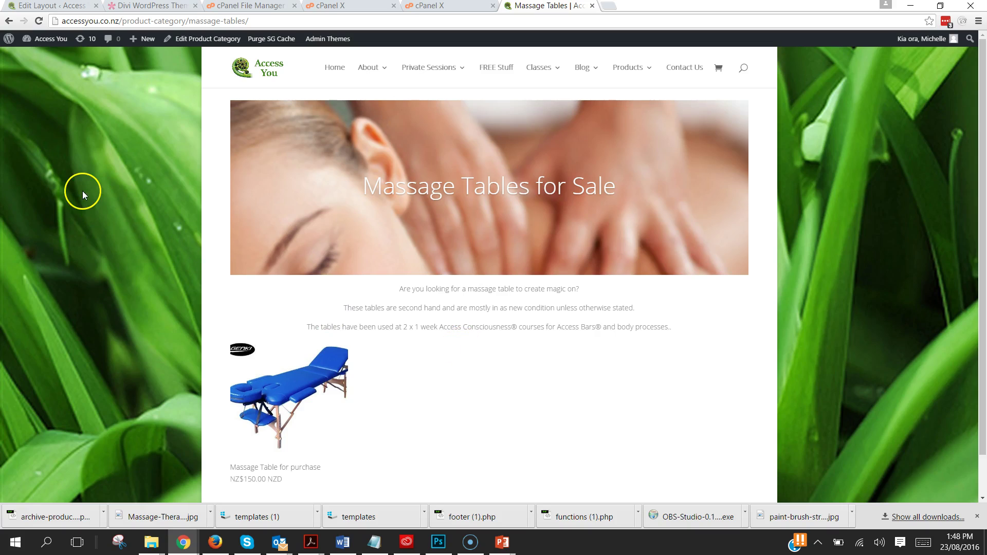
key("ctrl+a")
left_click(48, 6)
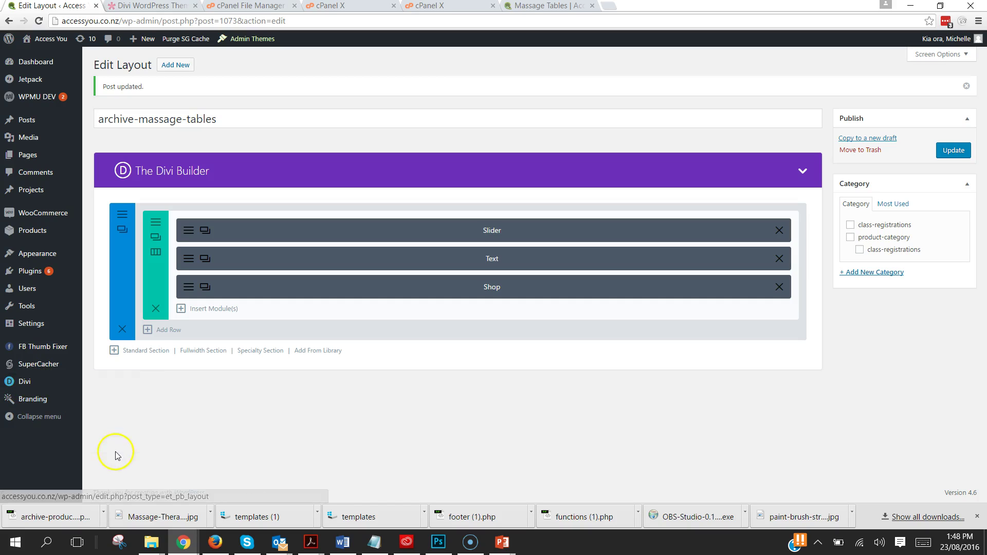
- Open the archive-massage-tables layout for editing from the Divi Library
left_click(23, 384)
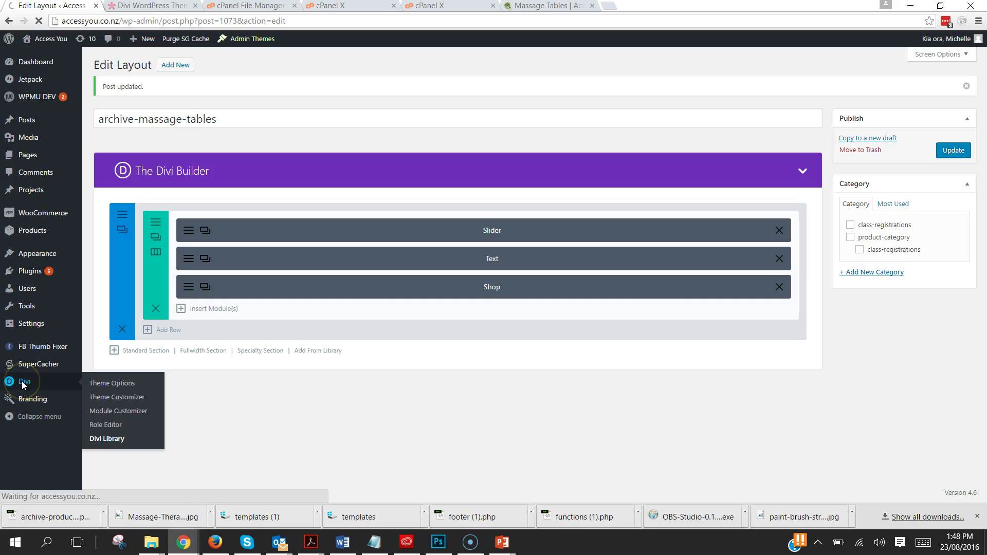
left_click(116, 438)
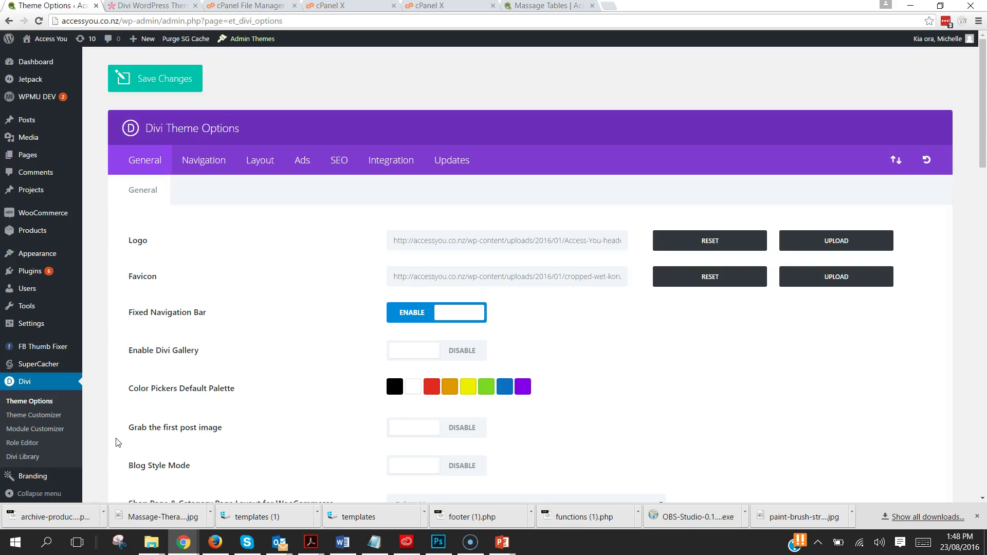
left_click(31, 458)
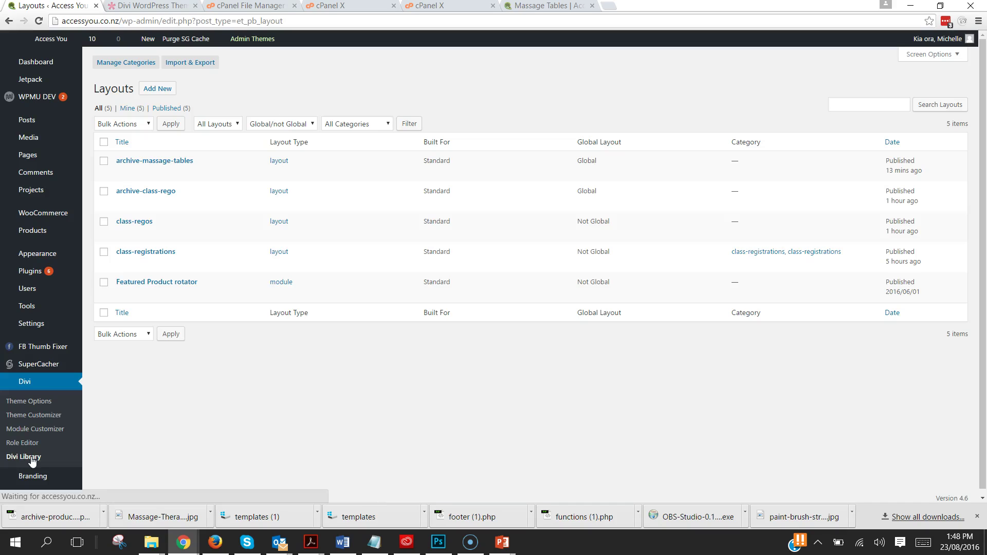
left_click(202, 332)
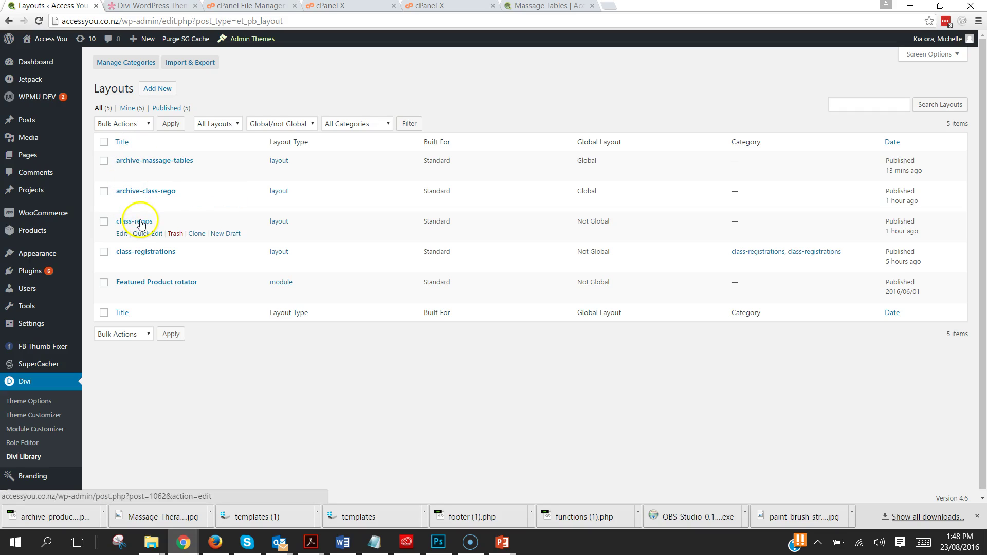
left_click(182, 162)
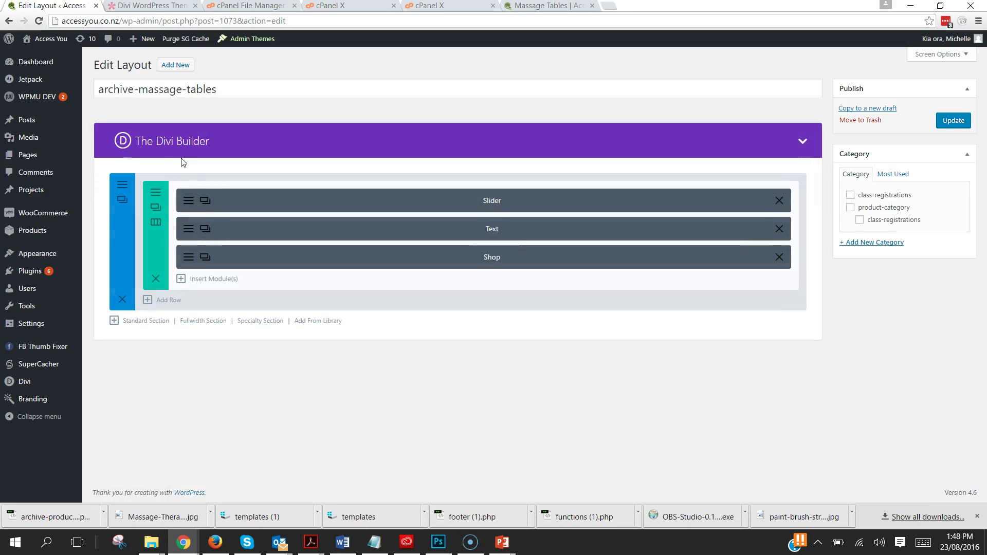
- Add hidden 10-high Divider spacers between Slider and Text and between Text and Shop, then update
left_click(220, 281)
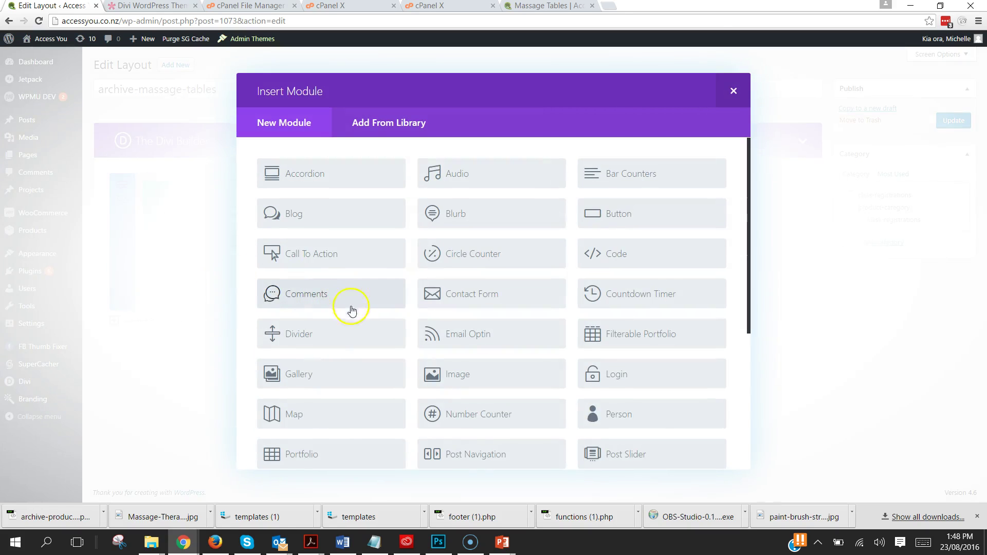
left_click(348, 333)
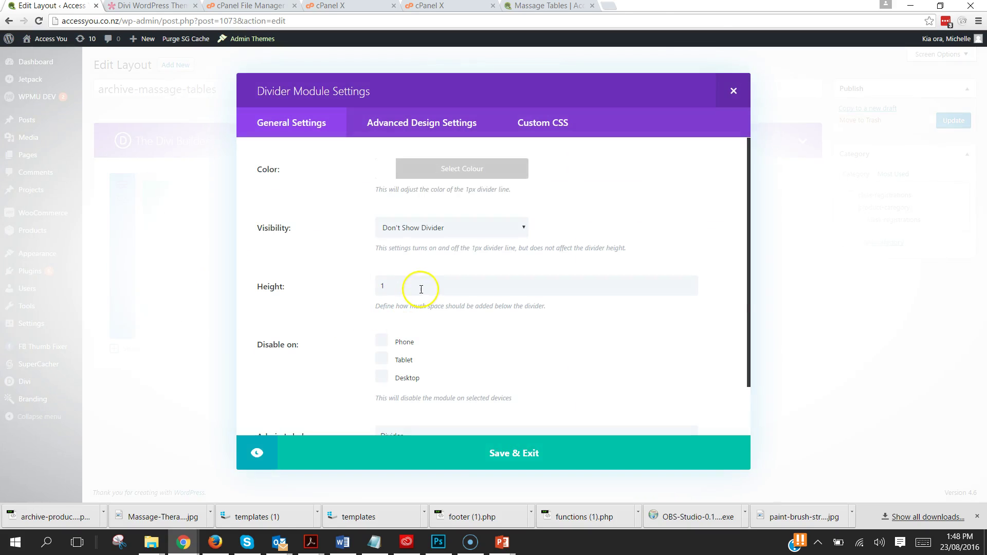
left_click(421, 289)
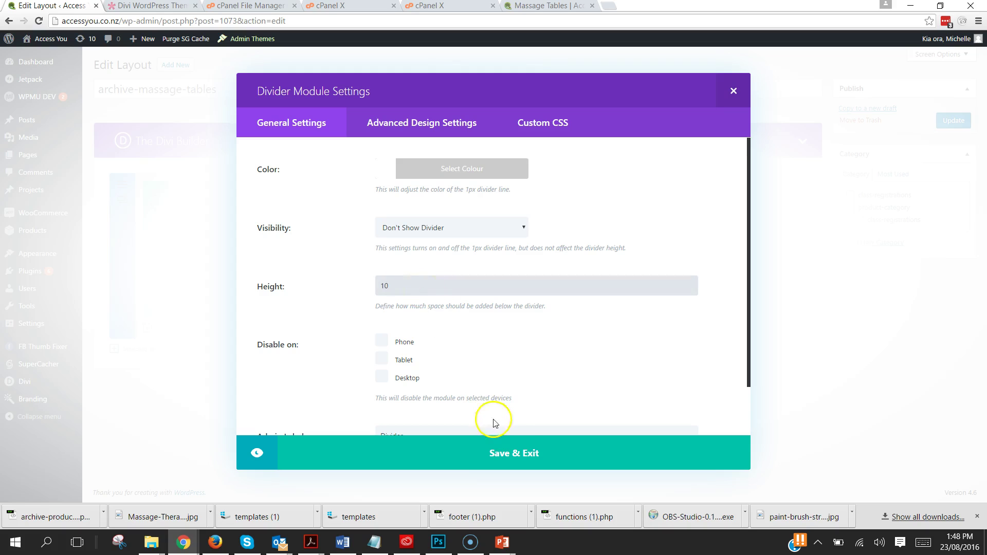
left_click(517, 454)
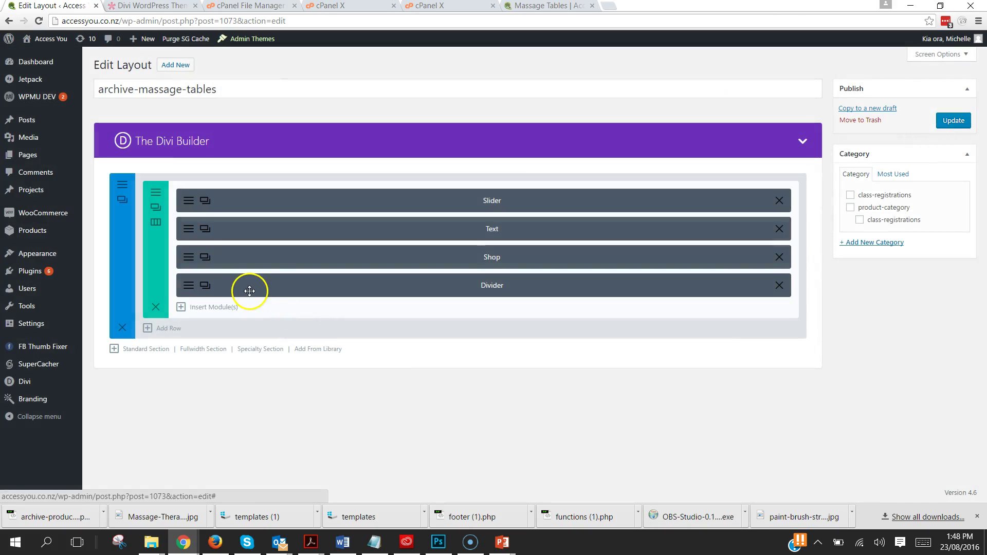
mouse_move(254, 290)
left_mouse_down()
mouse_move(254, 215)
mouse_move(238, 224)
mouse_move(244, 293)
left_mouse_up()
left_click(205, 228)
left_click(952, 118)
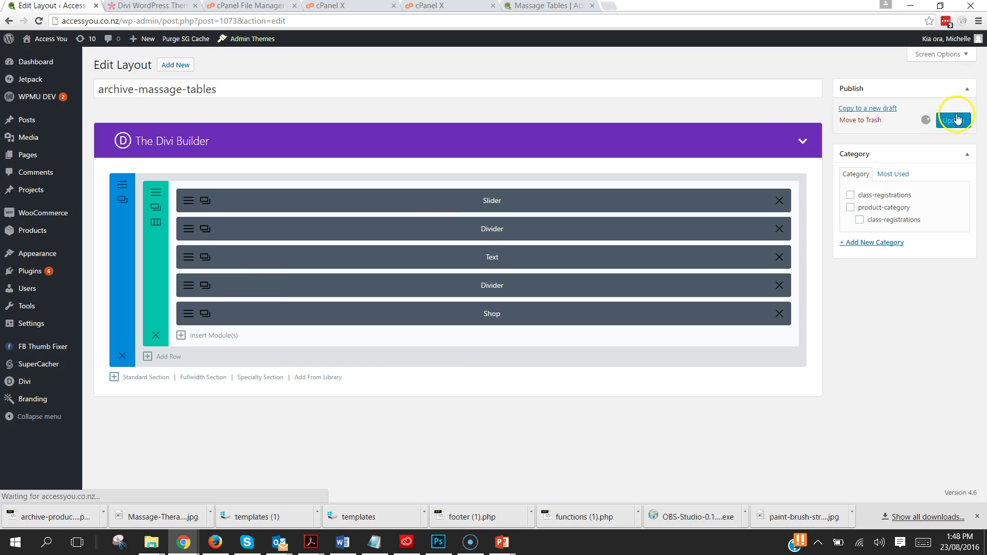
- Reload the live Massage Tables page to confirm the added spacing around the intro text
left_click(530, 9)
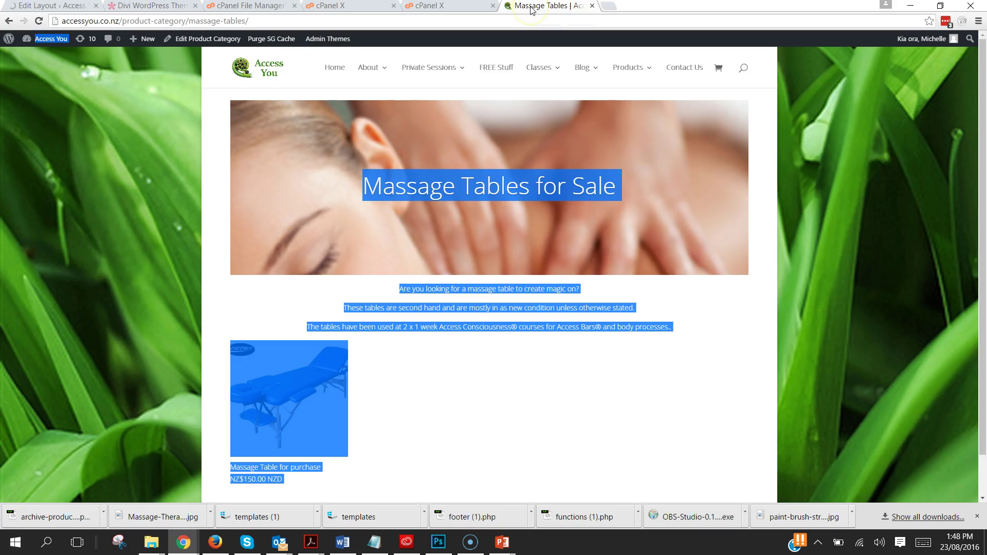
left_click(430, 322)
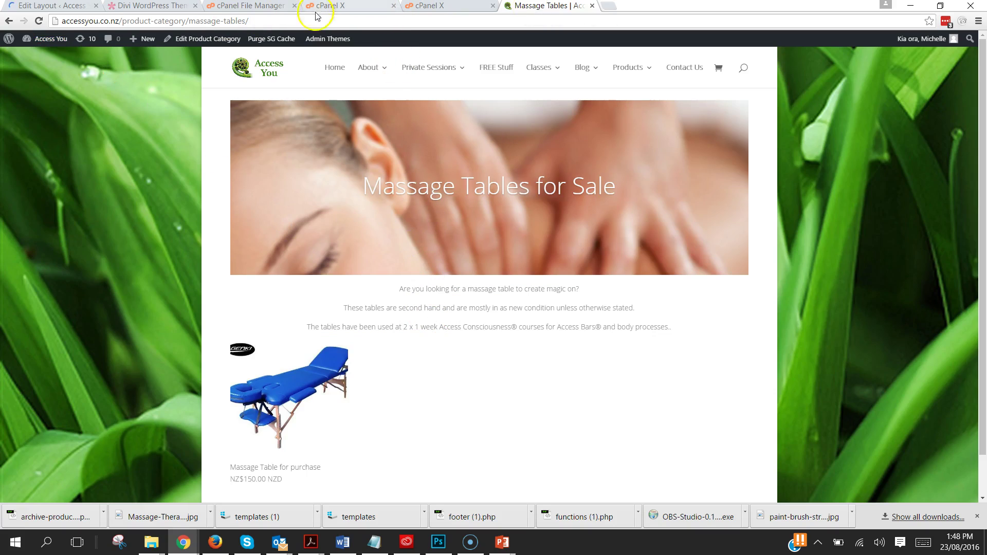
left_click(39, 21)
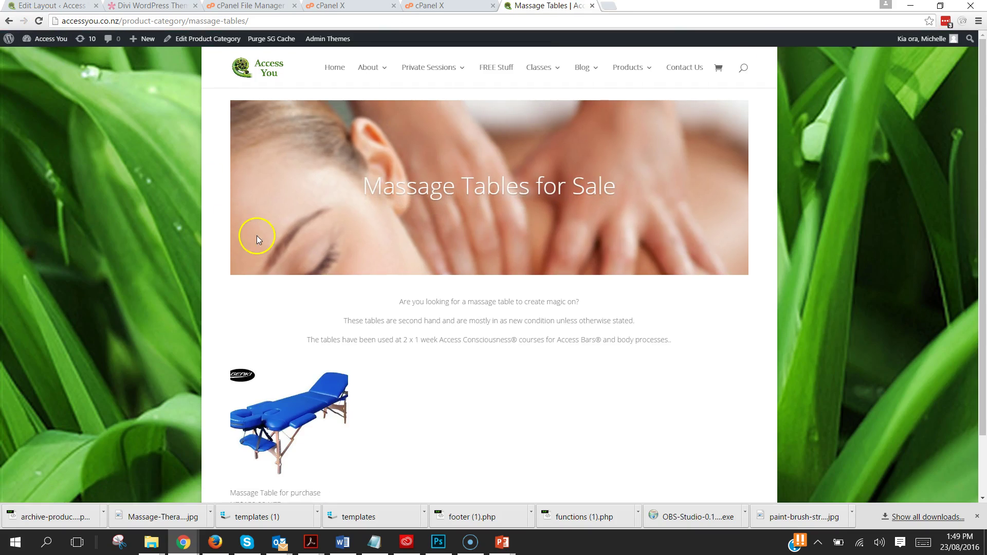
left_click(32, 7)
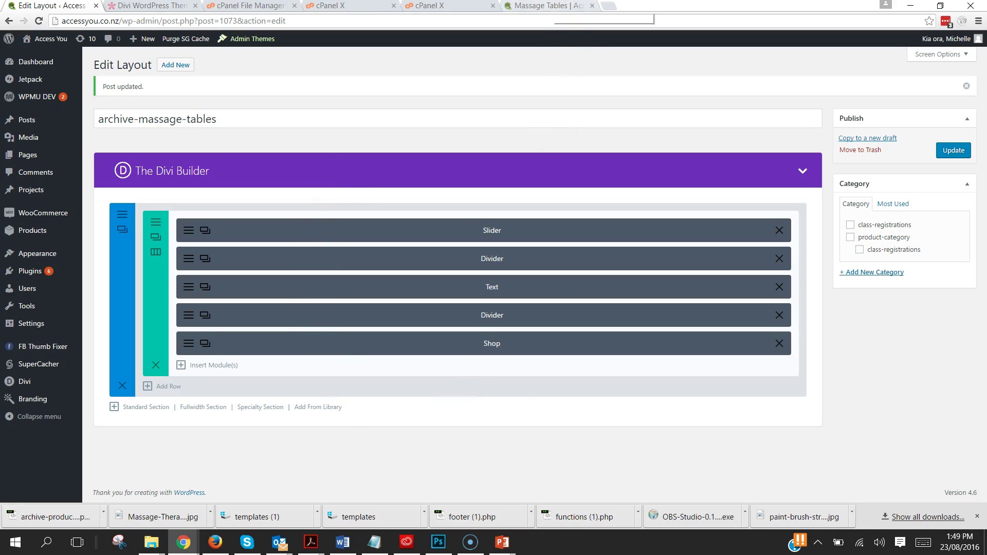
left_click(546, 6)
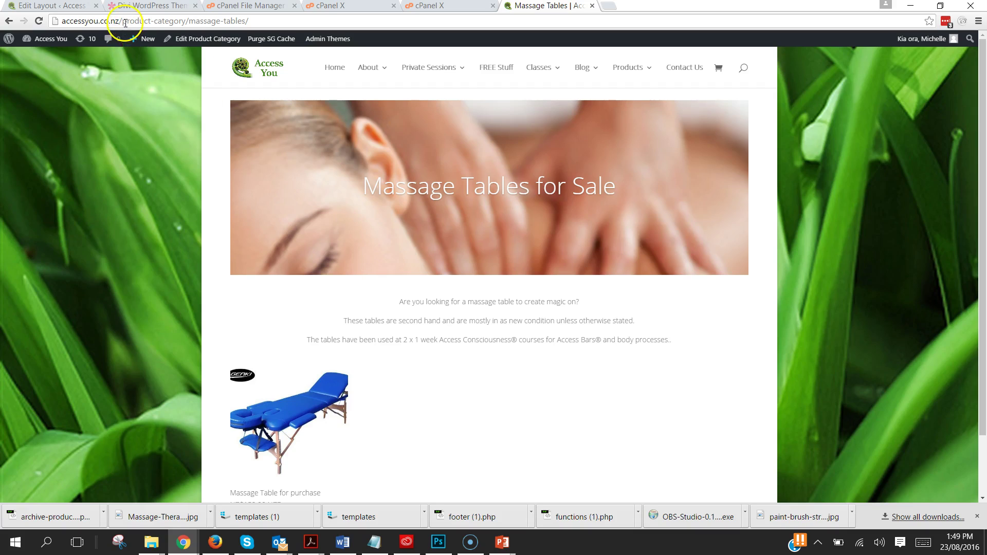
left_click_drag(125, 22, 260, 22)
type("ssyou.co.nz/shop")
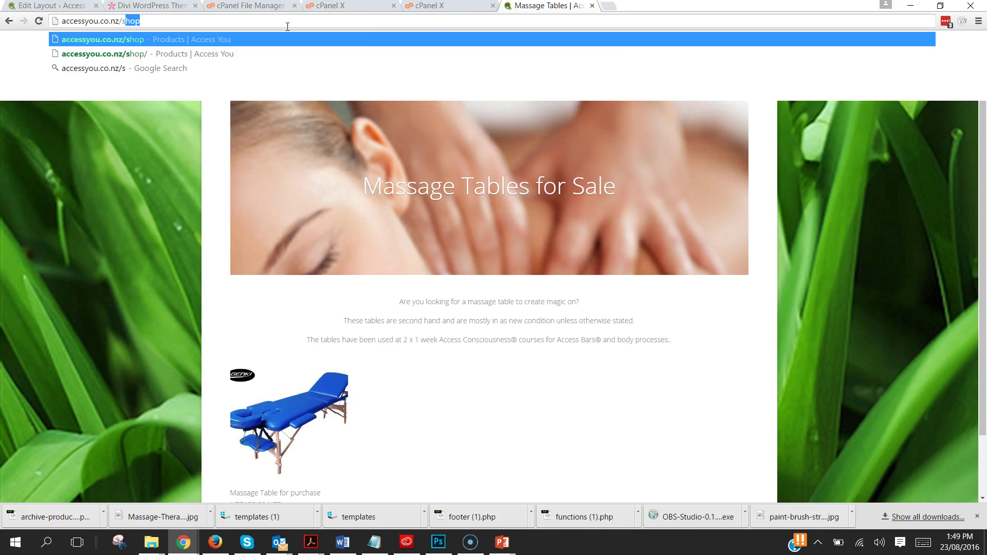
key("Return")
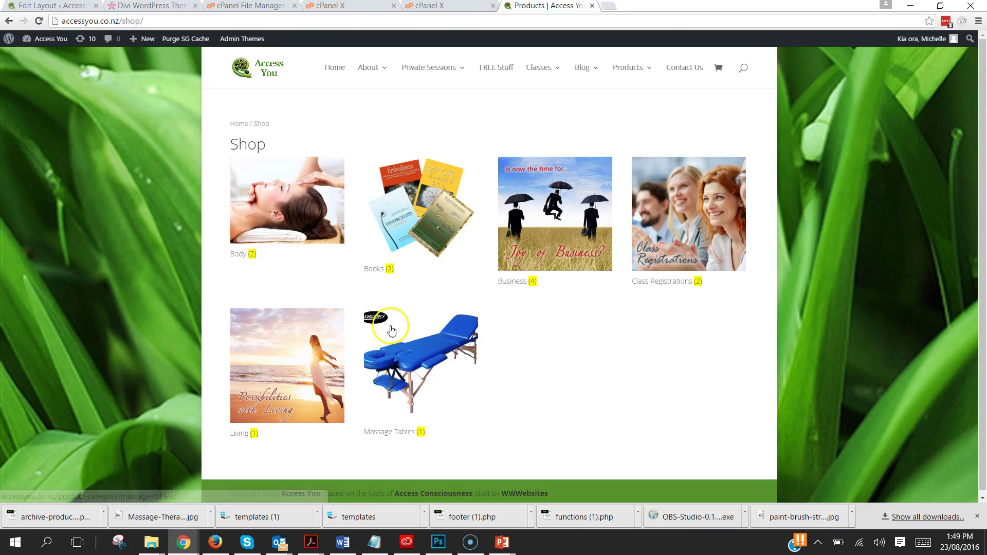
left_click(409, 375)
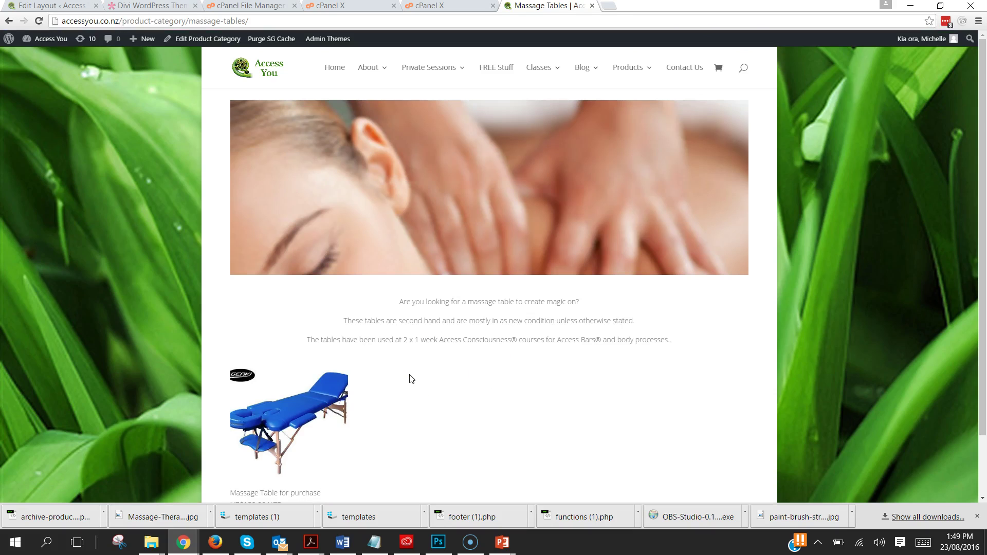
left_click(289, 409)
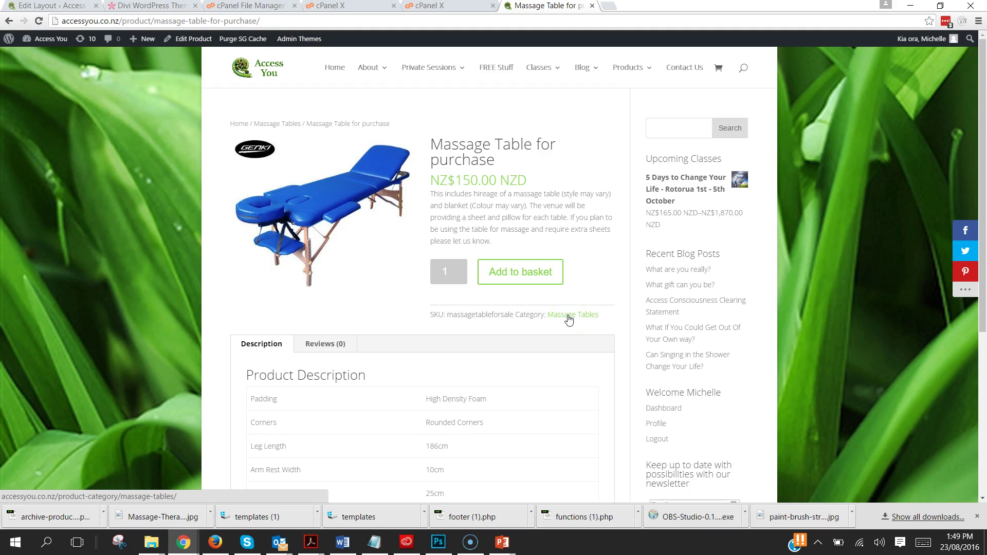
left_click(568, 319)
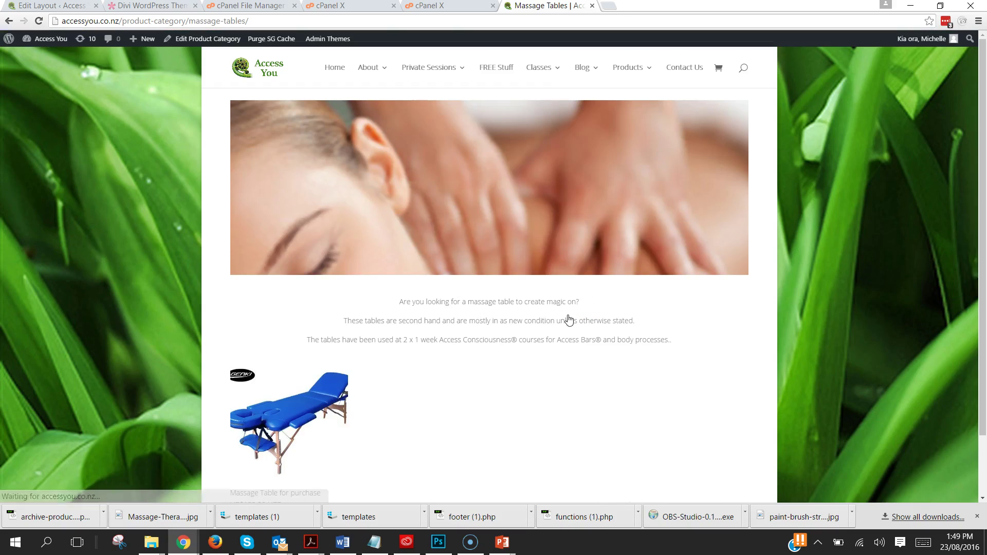
left_click(561, 318)
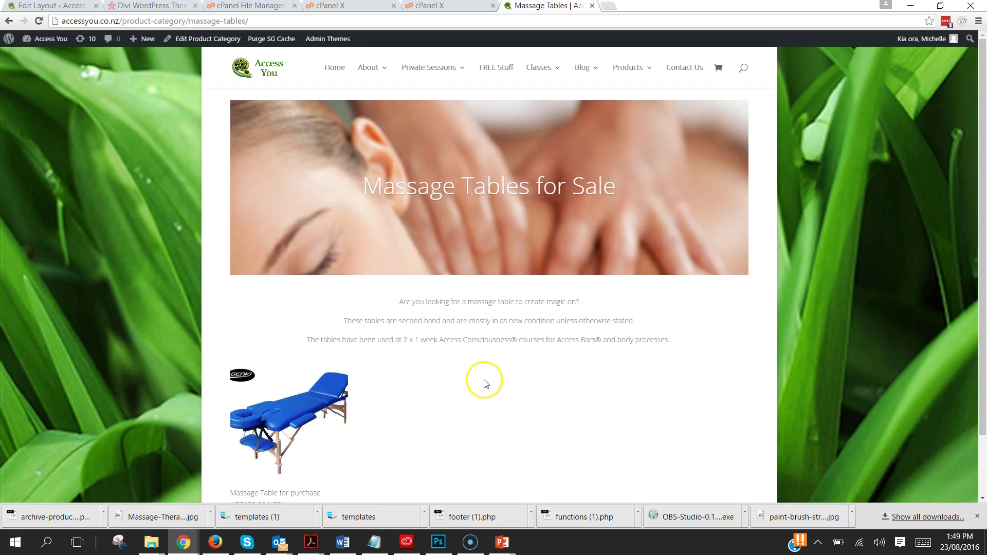